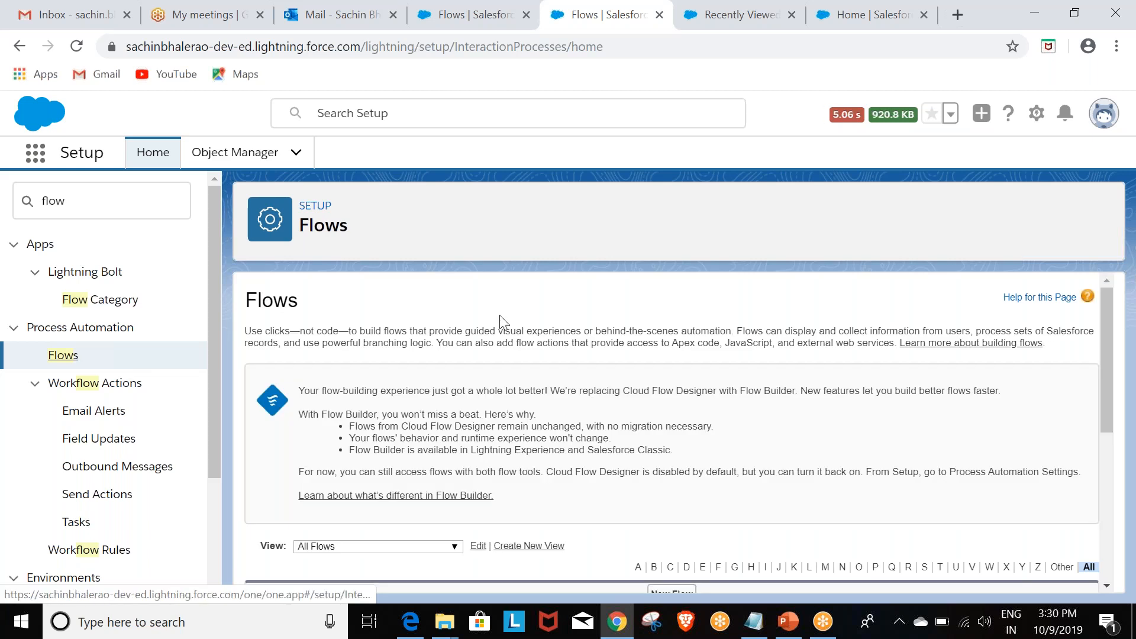
Step: Create a new flow of the Screen Flow type from the Flows list
{"action": "scroll", "coordinate": [502, 323], "scroll_direction": "down", "scroll_amount": 3}
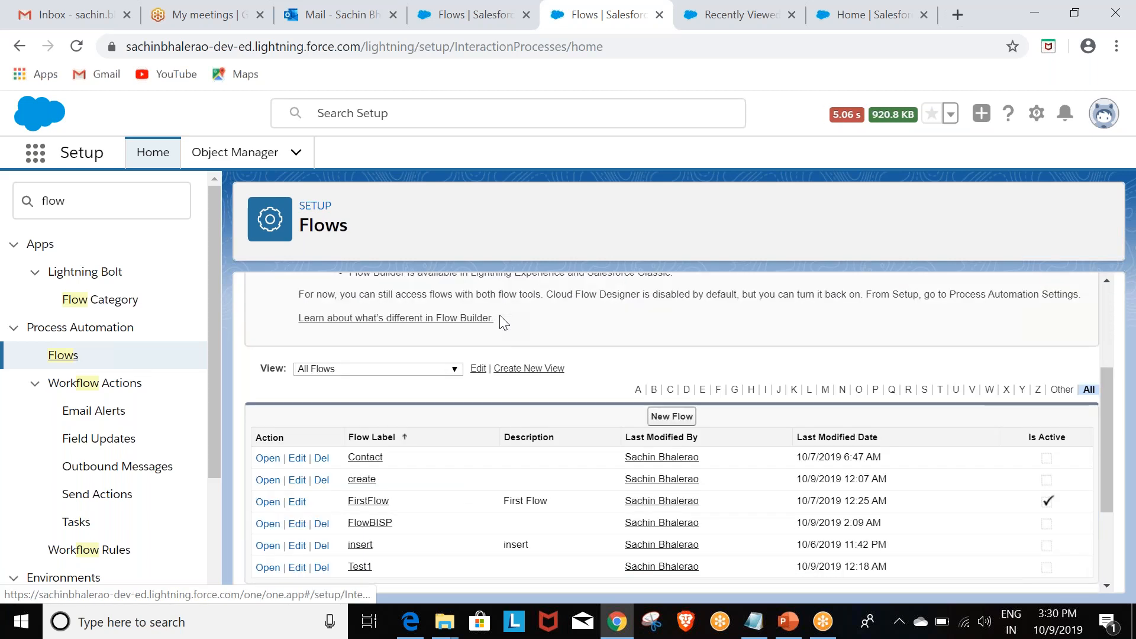
{"action": "left_click", "coordinate": [677, 420]}
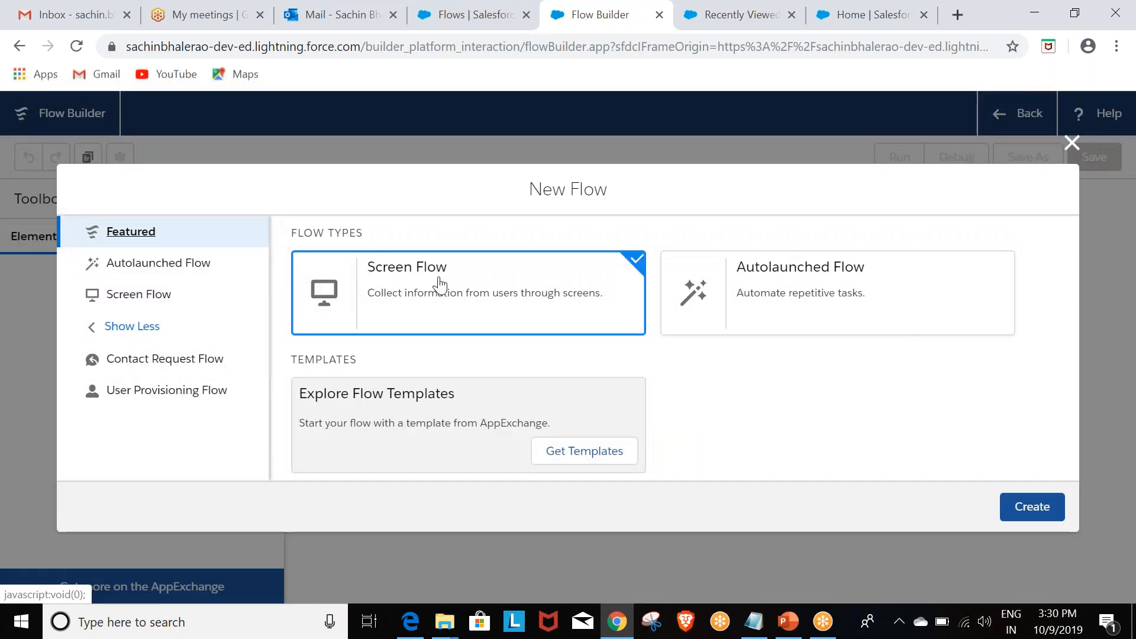
{"action": "left_click", "coordinate": [1033, 514]}
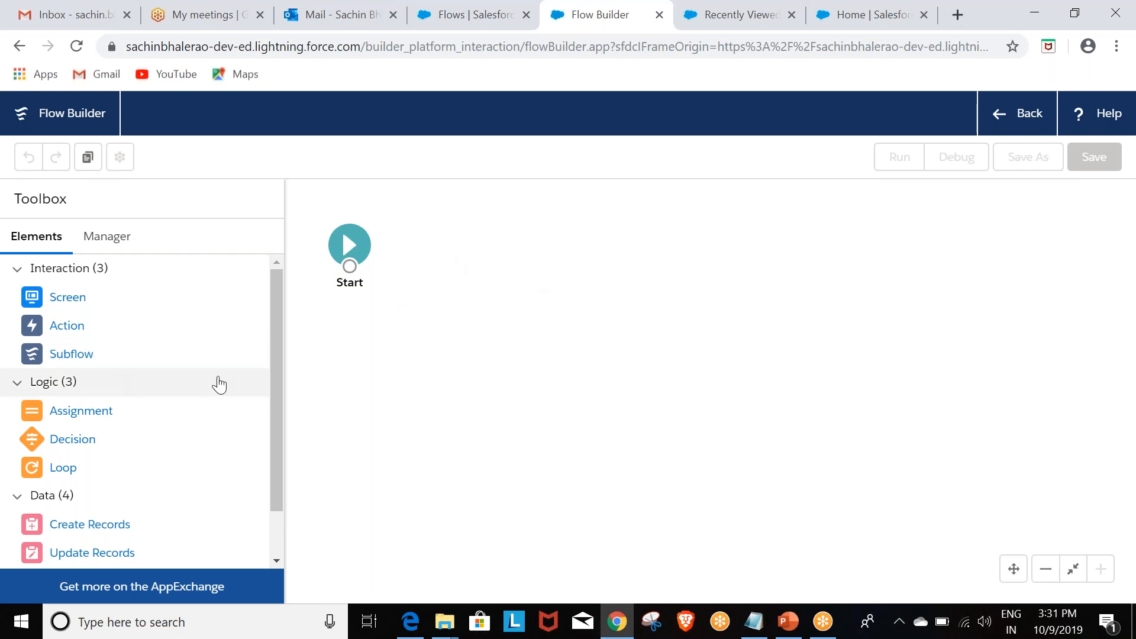
Step: Add a Screen element beside Start, label it TestBISP1, and disable its Previous and Pause navigation options
{"action": "left_click_drag", "start_coordinate": [54, 298], "coordinate": [458, 240]}
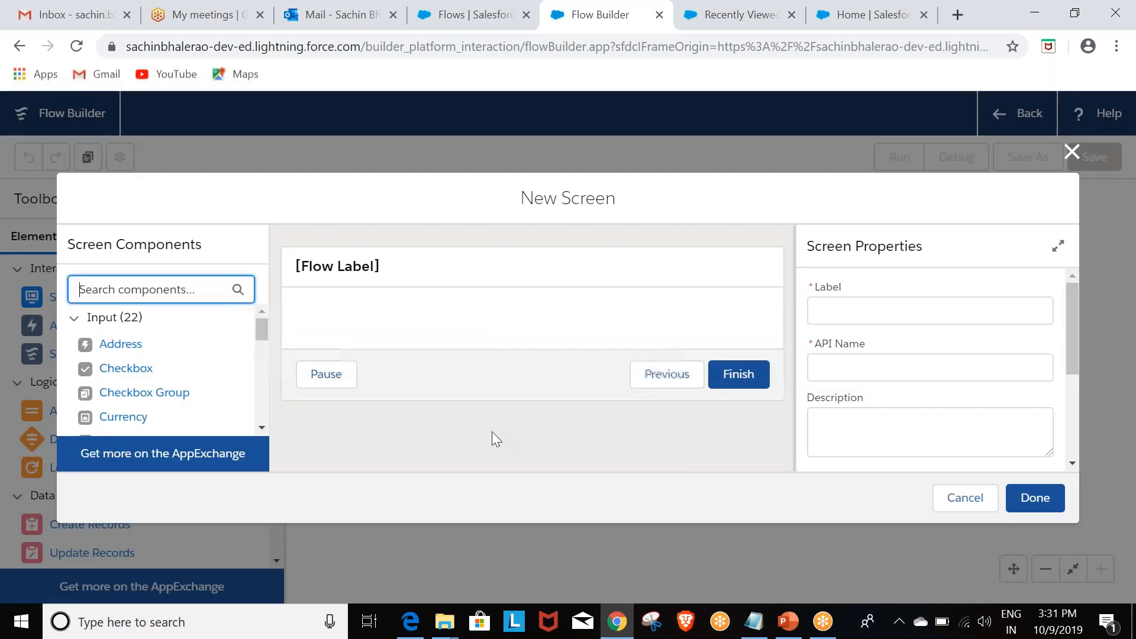
{"action": "left_click", "coordinate": [864, 306]}
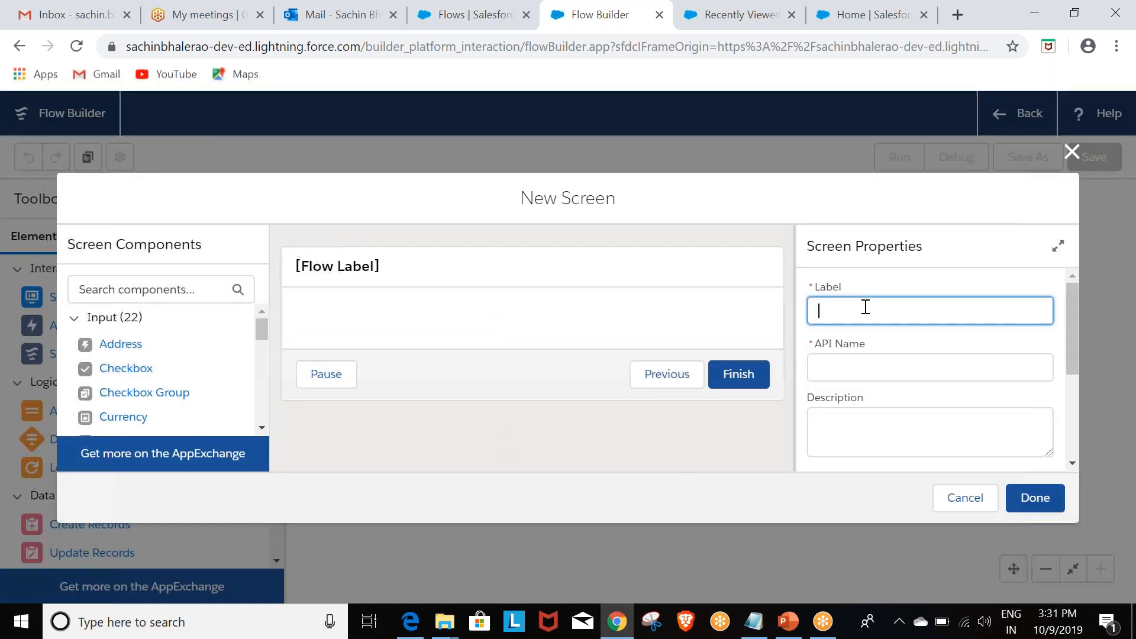
{"action": "type", "text": "T"}
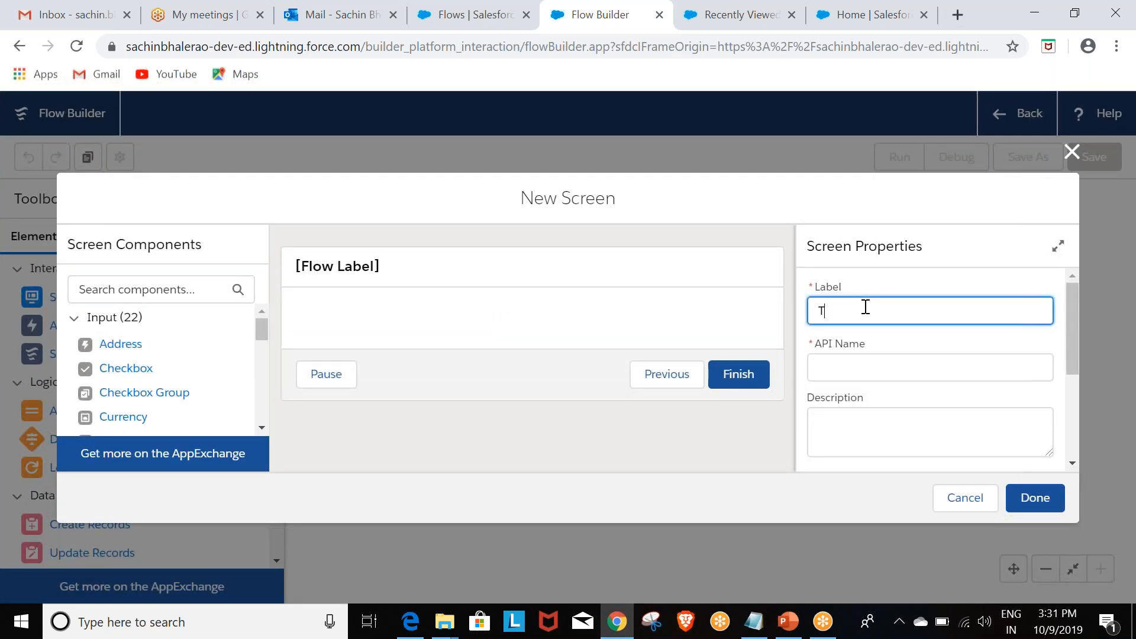
{"action": "type", "text": "estBISP1"}
{"action": "key", "text": "Tab"}
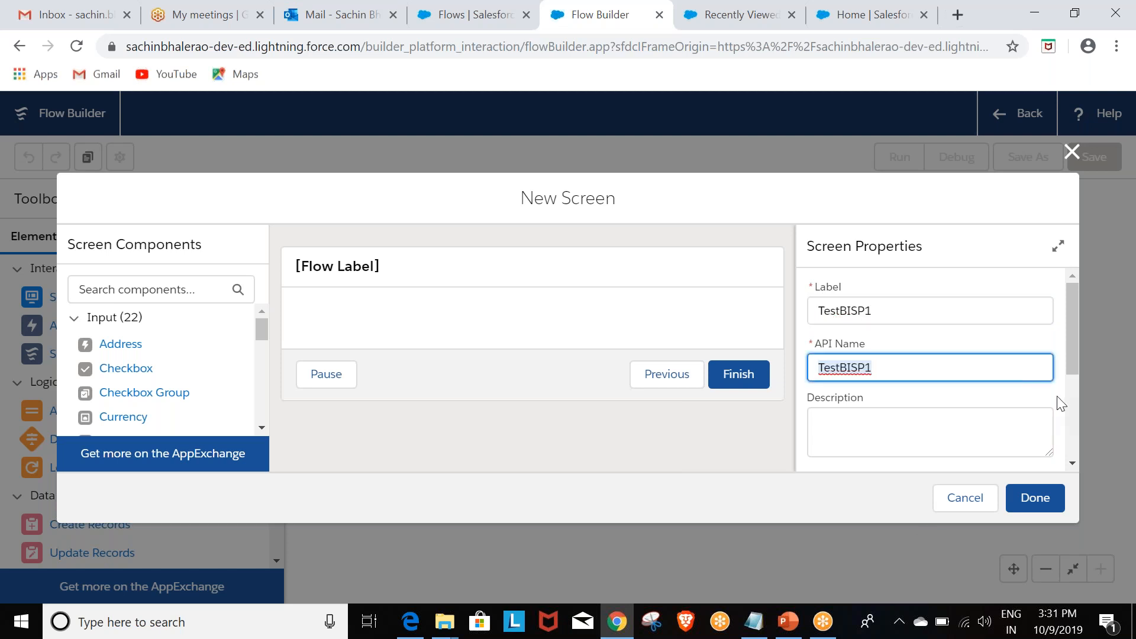
{"action": "left_click", "coordinate": [1070, 334]}
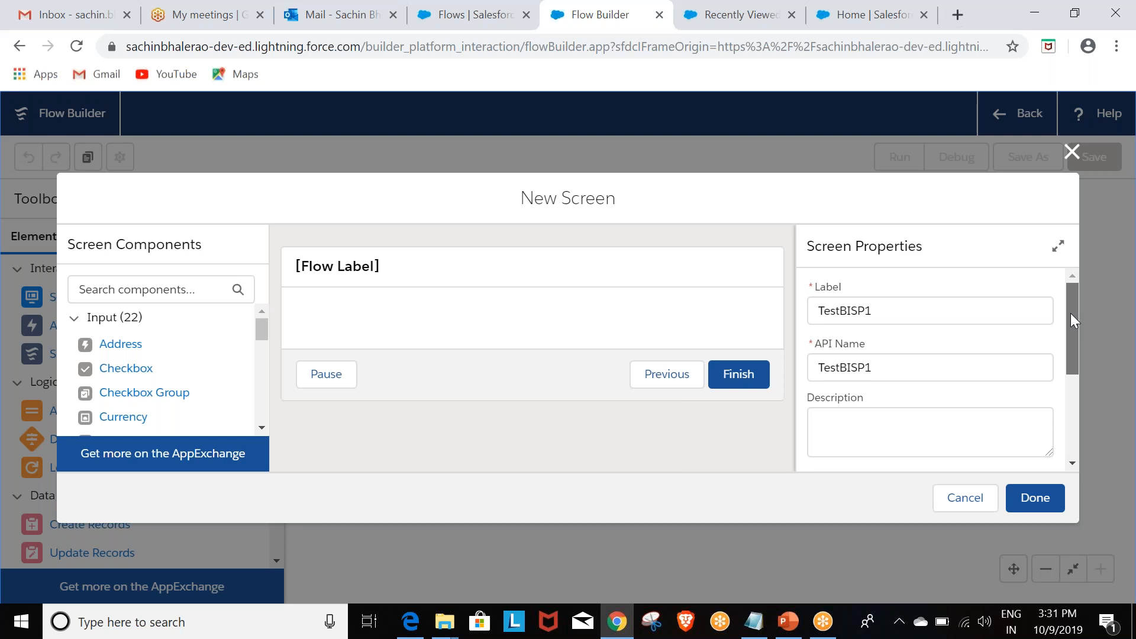
{"action": "left_click_drag", "start_coordinate": [1070, 313], "coordinate": [1072, 366]}
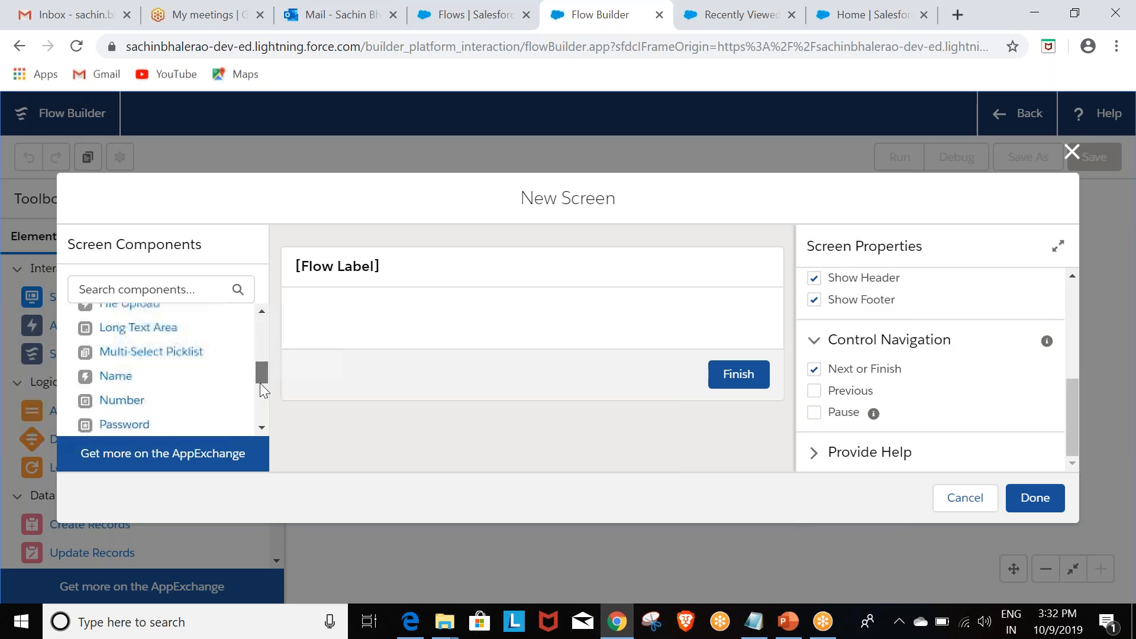
Step: Add a Text input component to the screen and label it Account Name
{"action": "left_click_drag", "start_coordinate": [260, 382], "coordinate": [257, 405]}
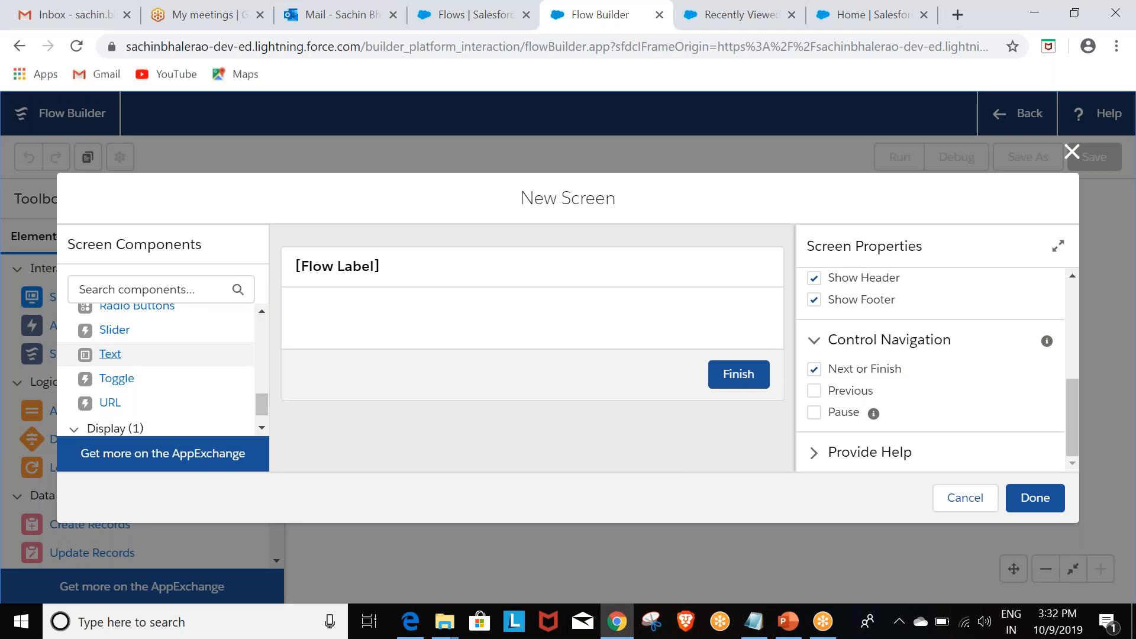
{"action": "left_click_drag", "start_coordinate": [112, 357], "coordinate": [601, 354]}
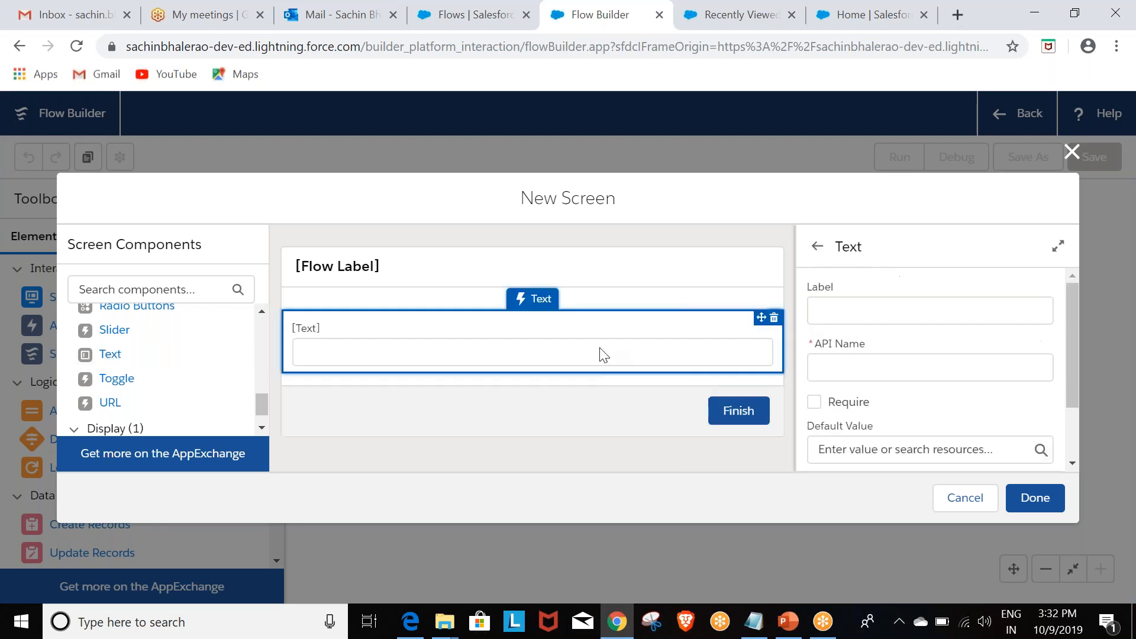
{"action": "left_click", "coordinate": [832, 311]}
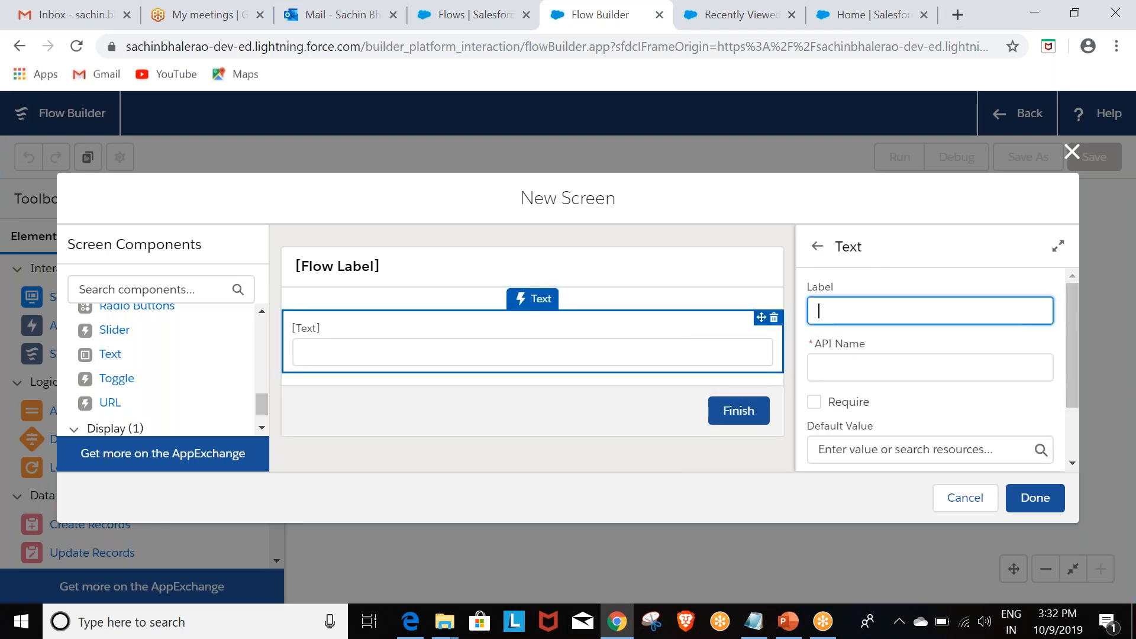
{"action": "type", "text": "Account Name"}
{"action": "left_click", "coordinate": [1085, 298]}
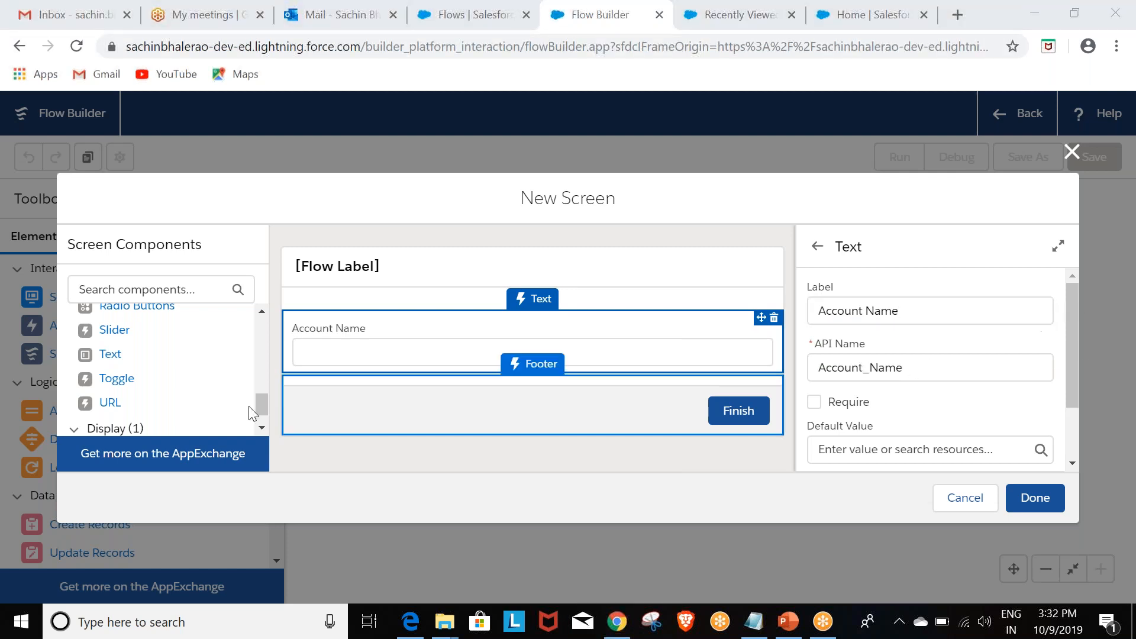
Step: Add a second Text component labelled Phone Number below Account Name and finish the screen
{"action": "left_click_drag", "start_coordinate": [107, 355], "coordinate": [396, 379]}
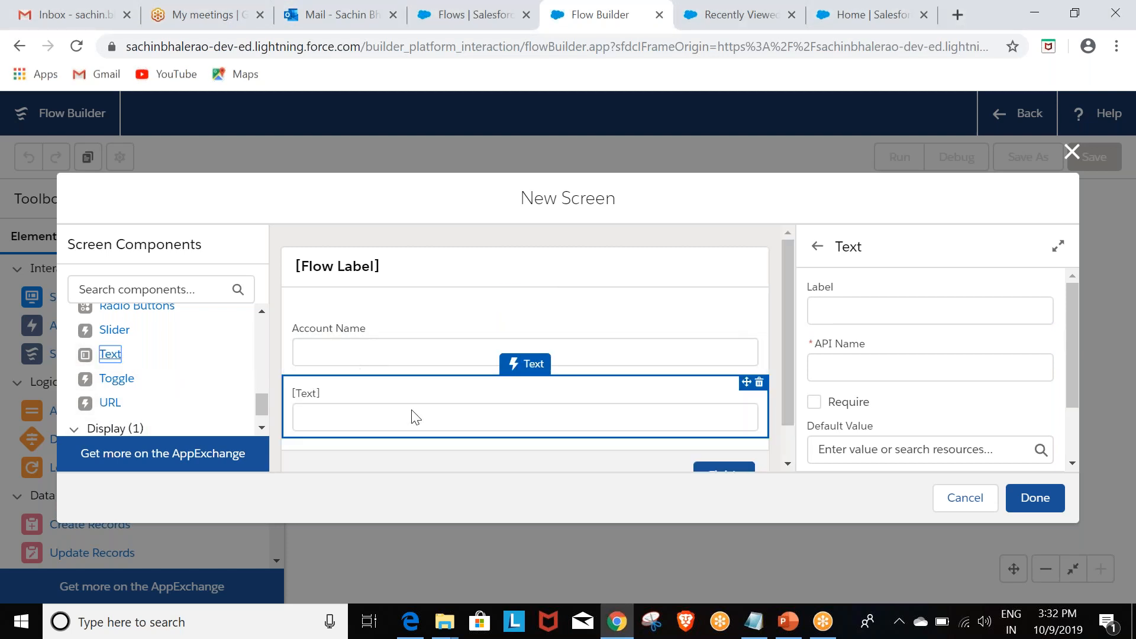
{"action": "left_click", "coordinate": [954, 305]}
{"action": "type", "text": "Phone "}
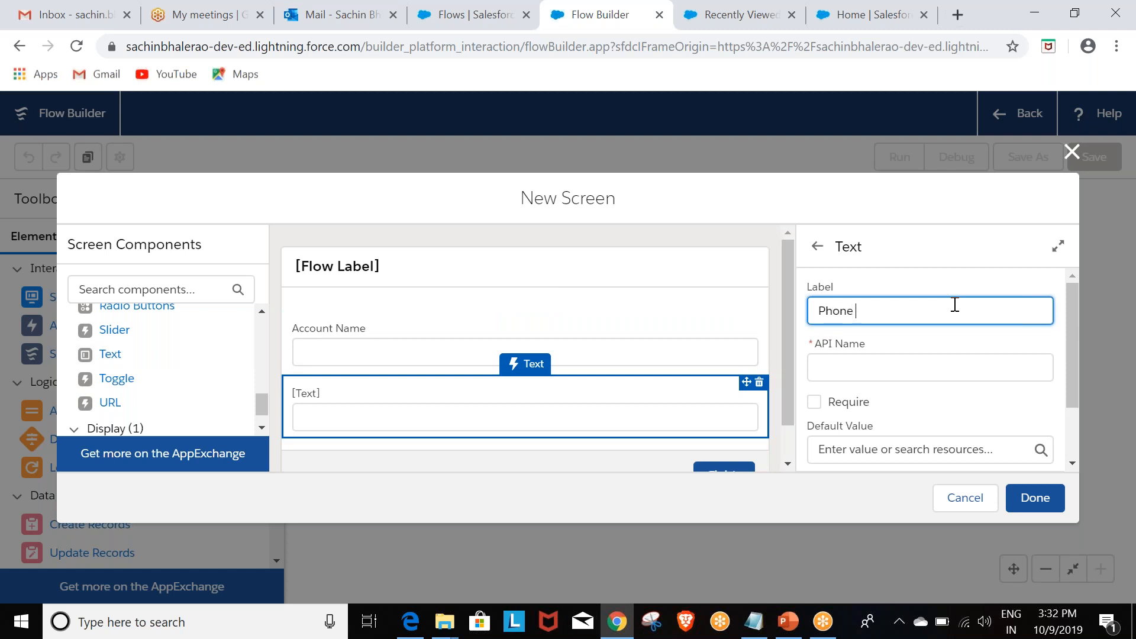
{"action": "type", "text": "Number"}
{"action": "key", "text": "Tab"}
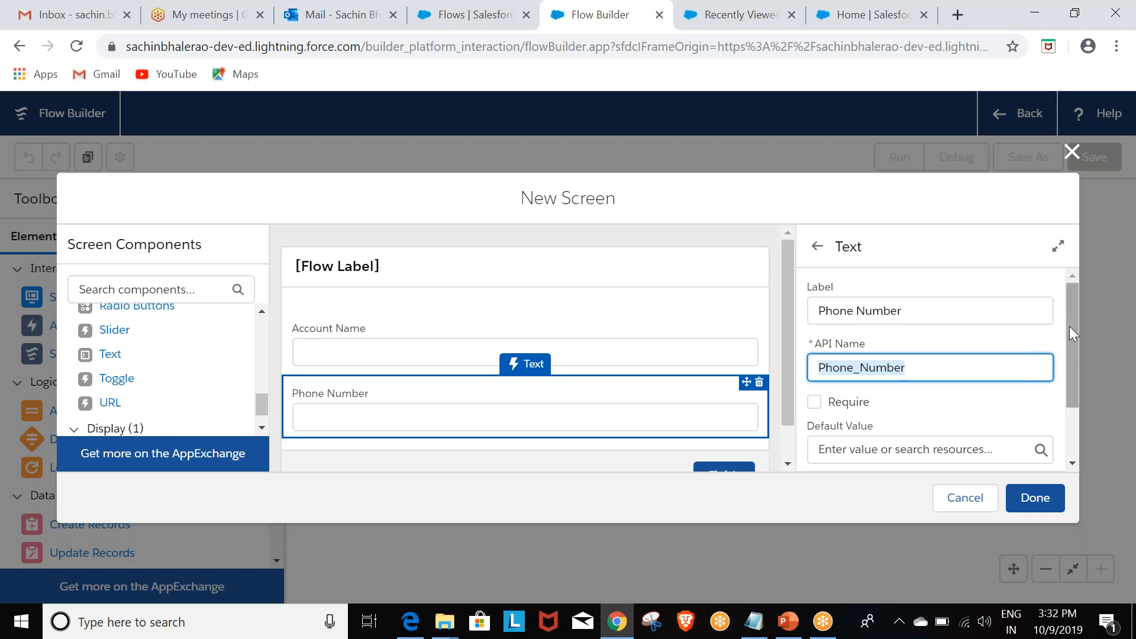
{"action": "left_click_drag", "start_coordinate": [1074, 324], "coordinate": [1068, 349]}
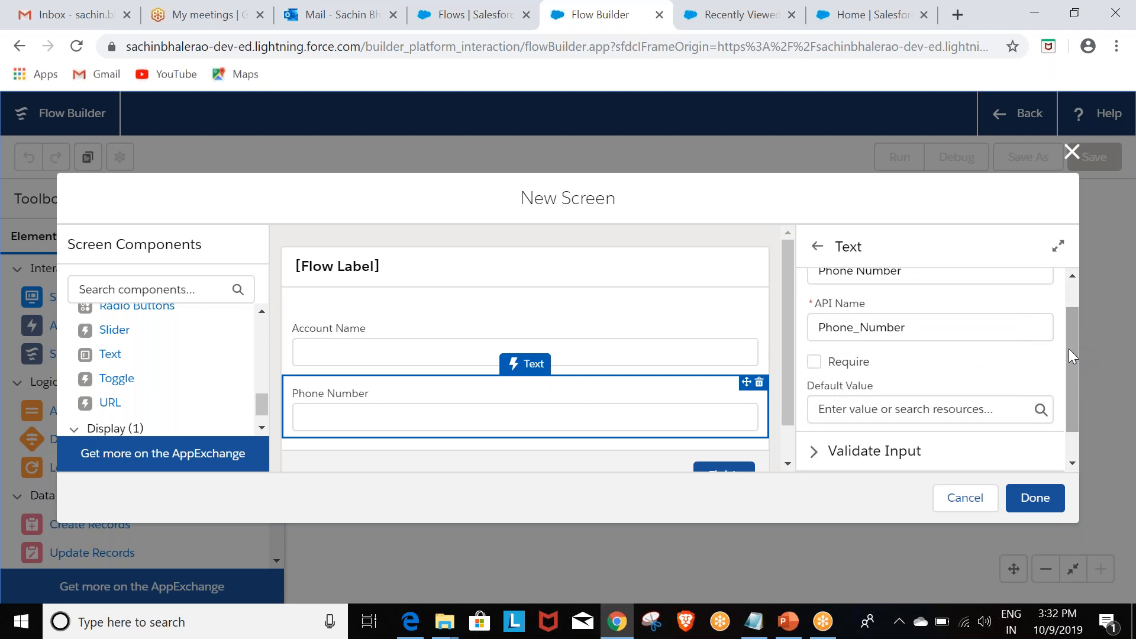
{"action": "left_click", "coordinate": [1035, 497]}
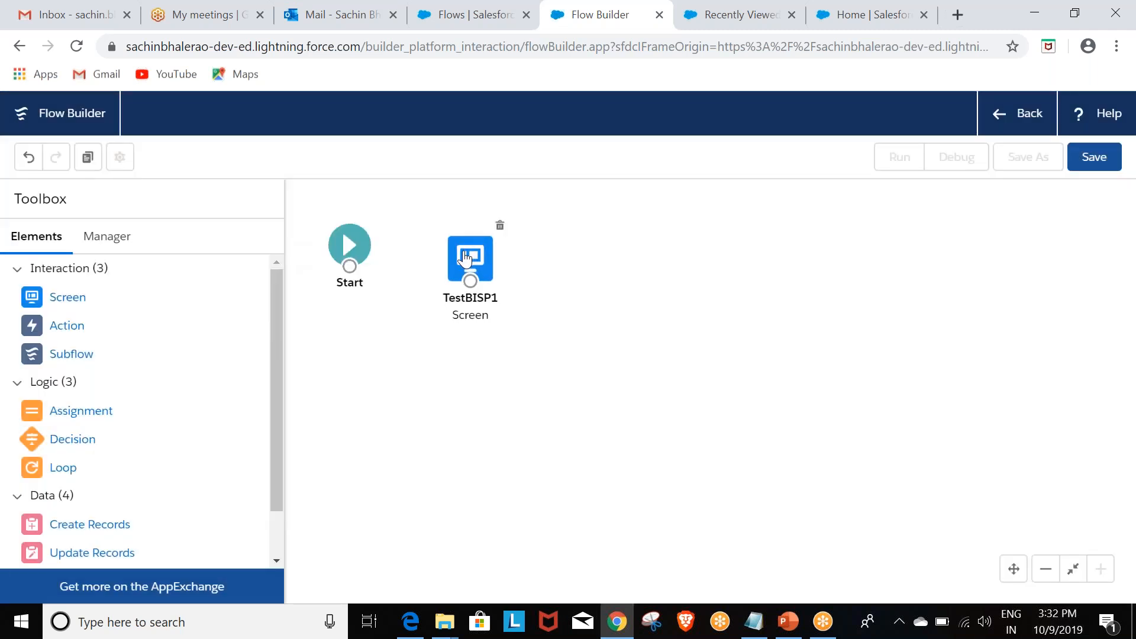
{"action": "left_click", "coordinate": [462, 251]}
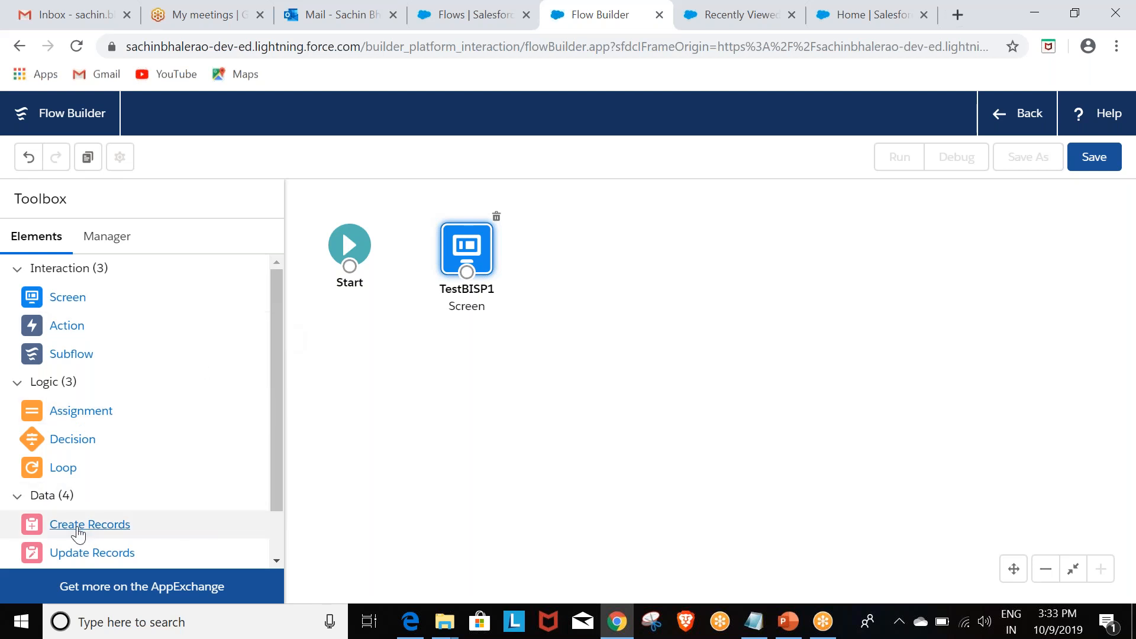
Step: Add a Create Records element to the canvas beside the TestBISP1 screen and label it BISPInsert
{"action": "left_click_drag", "start_coordinate": [77, 532], "coordinate": [579, 244]}
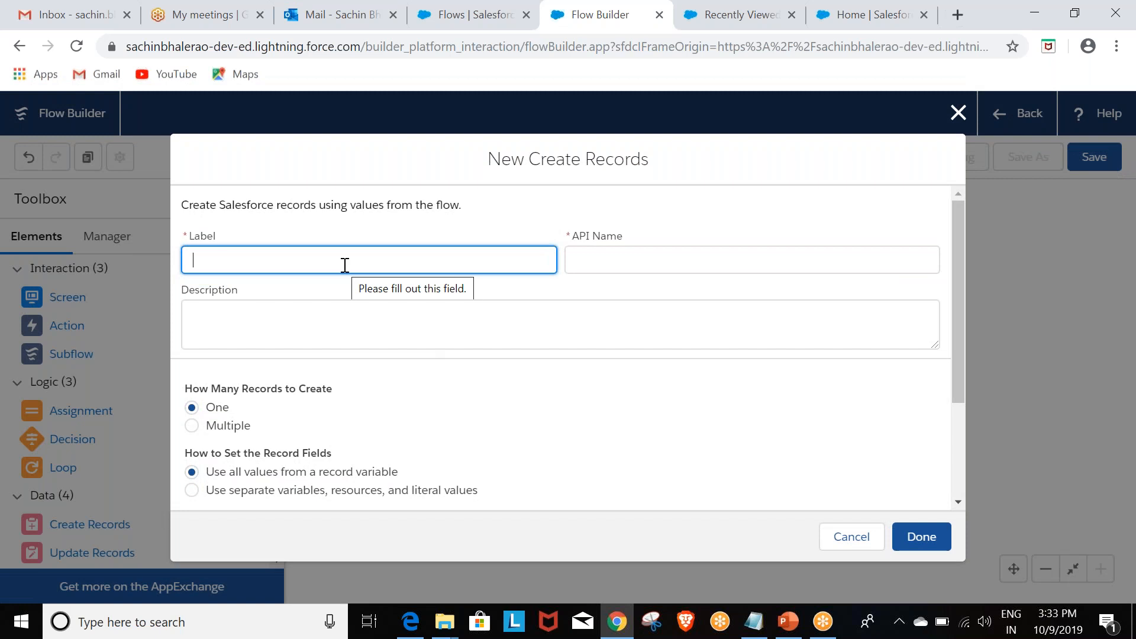
{"action": "type", "text": "BISP"}
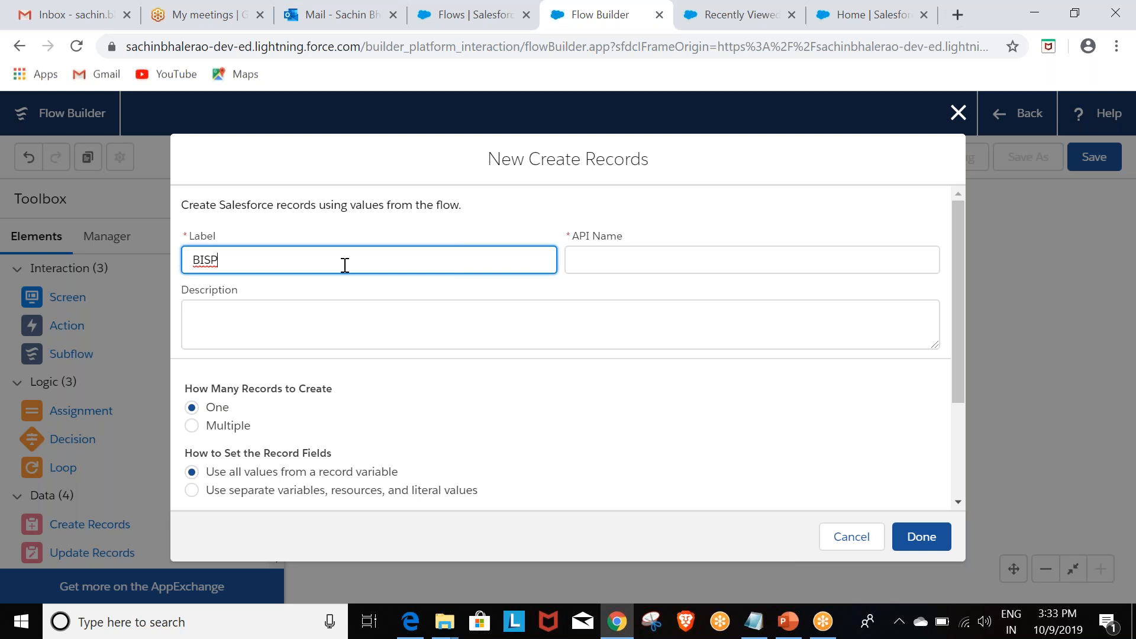
{"action": "type", "text": "Insert"}
{"action": "key", "text": "Tab"}
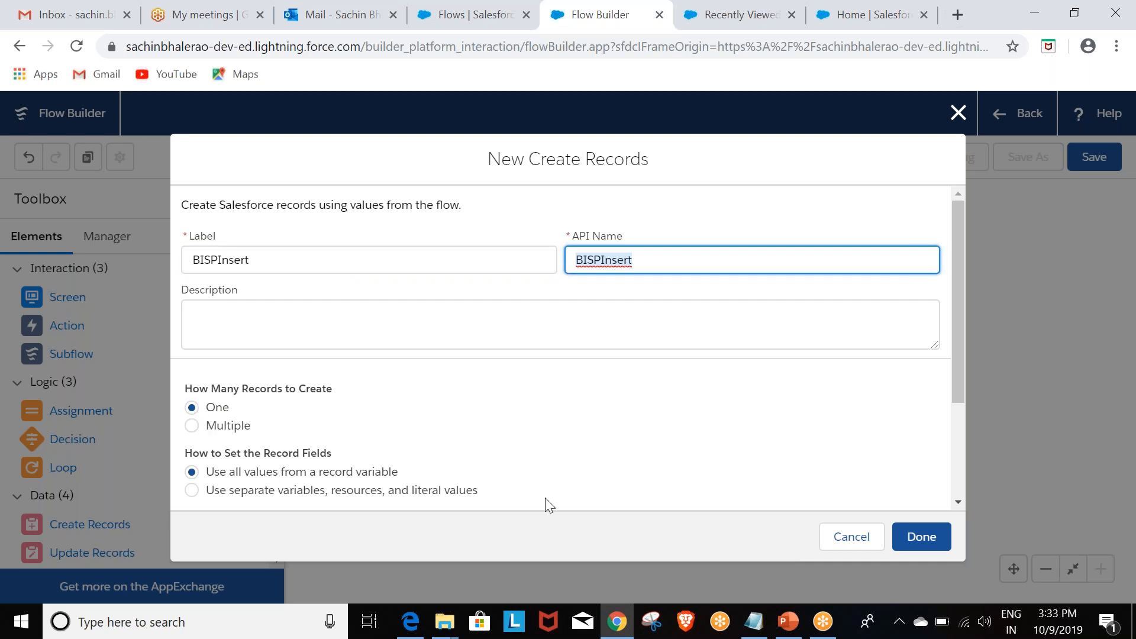
Step: Set the record fields to use separate variables, resources, and literal values, and choose Account as the object to create
{"action": "left_click_drag", "start_coordinate": [959, 363], "coordinate": [957, 378]}
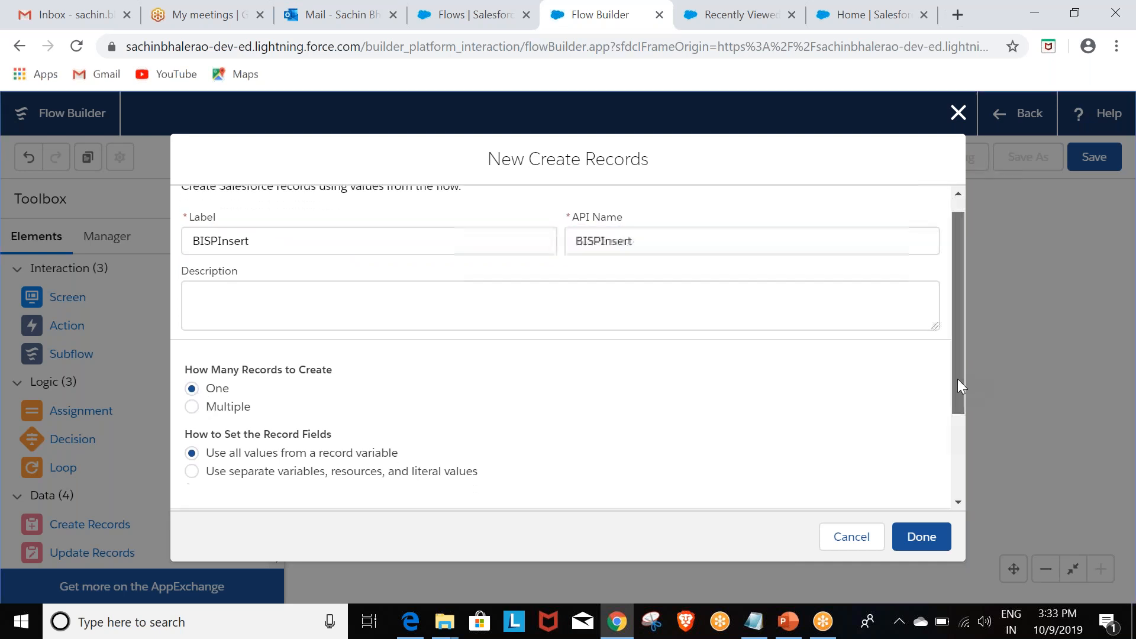
{"action": "scroll", "coordinate": [181, 393], "scroll_direction": "down", "scroll_amount": 2}
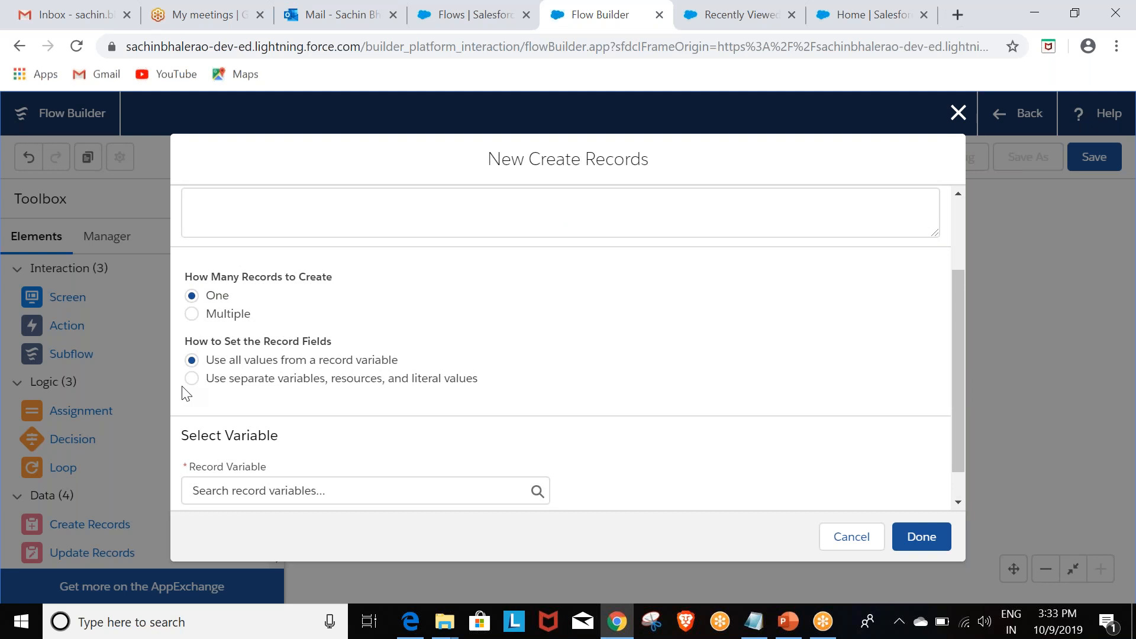
{"action": "left_click", "coordinate": [192, 378]}
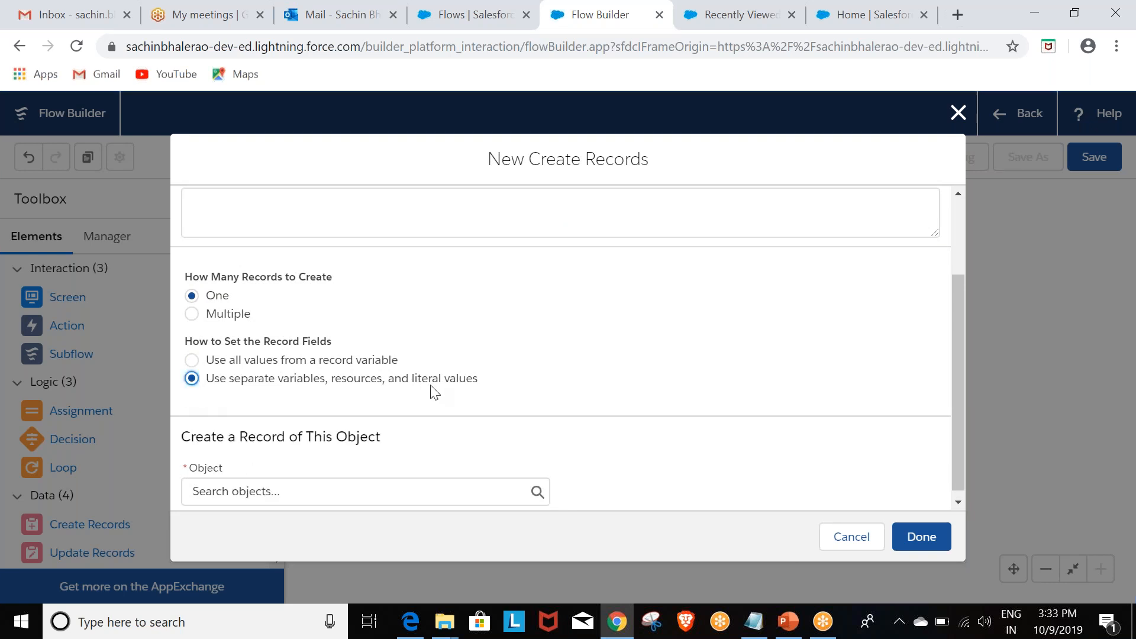
{"action": "scroll", "coordinate": [956, 309], "scroll_direction": "down", "scroll_amount": 1}
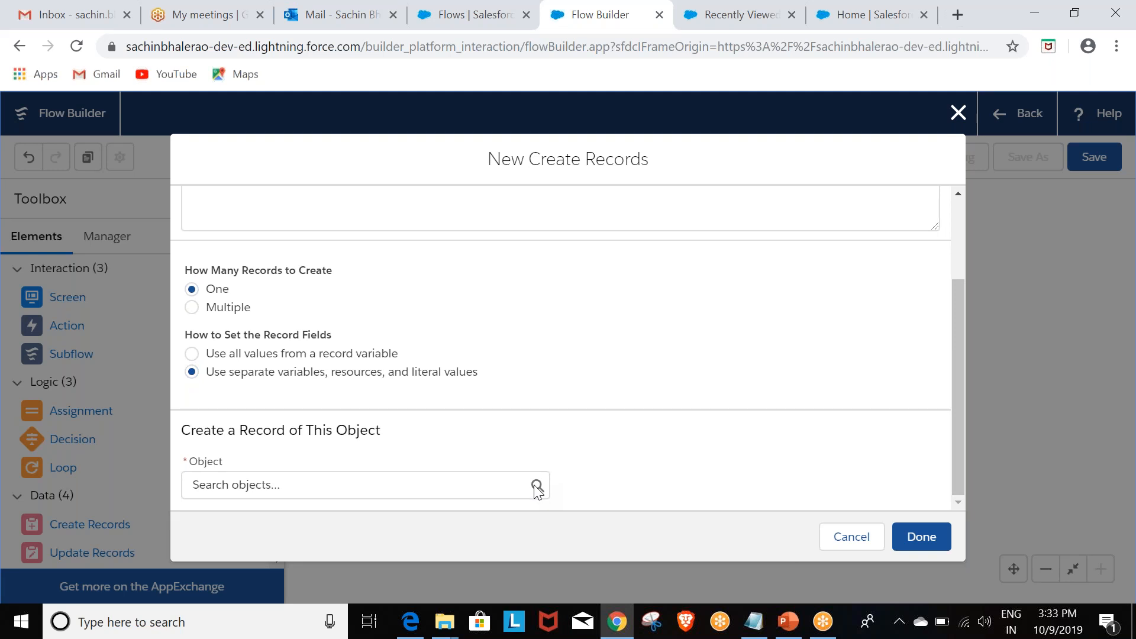
{"action": "left_click", "coordinate": [437, 489]}
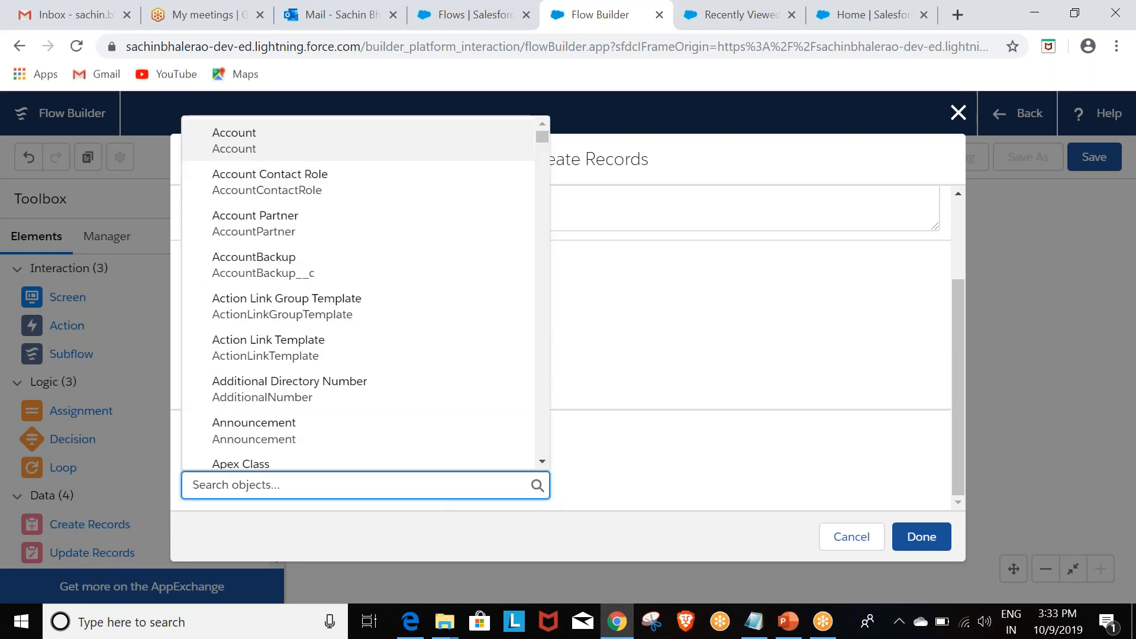
{"action": "left_click", "coordinate": [244, 148]}
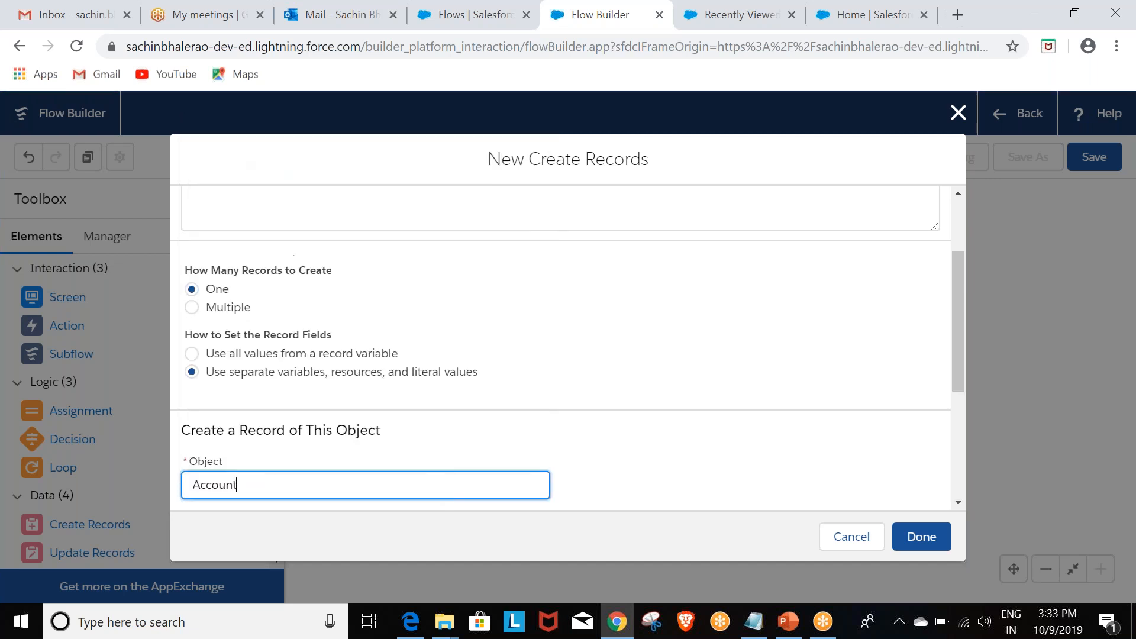
Step: Map the Account's Name field to the Account_Name screen component
{"action": "left_click_drag", "start_coordinate": [953, 278], "coordinate": [962, 336]}
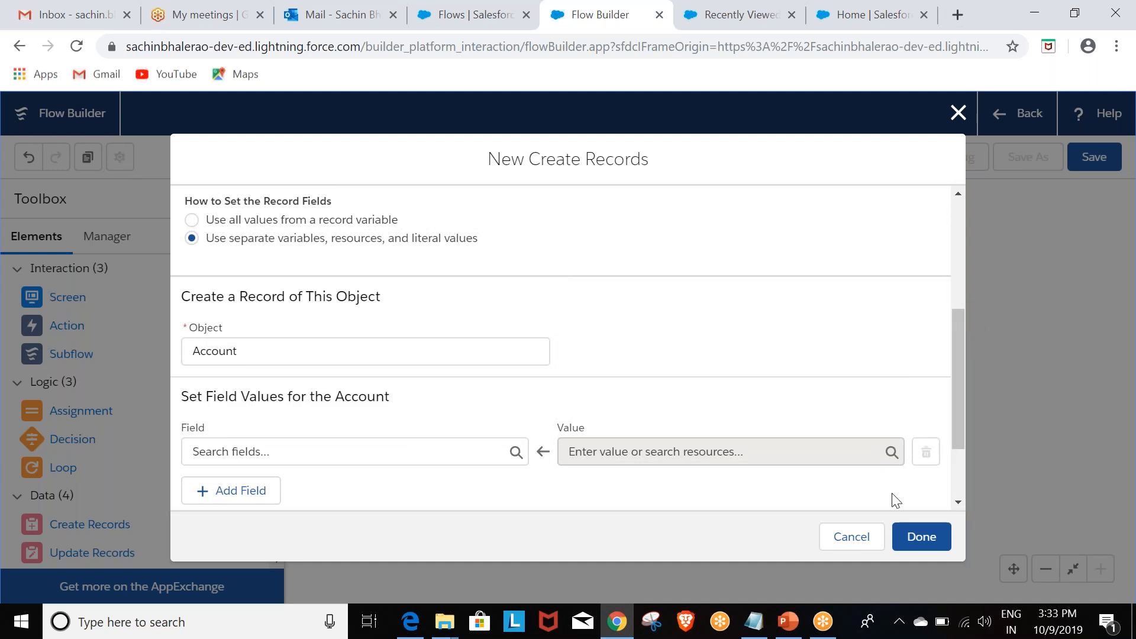
{"action": "left_click_drag", "start_coordinate": [962, 328], "coordinate": [963, 364]}
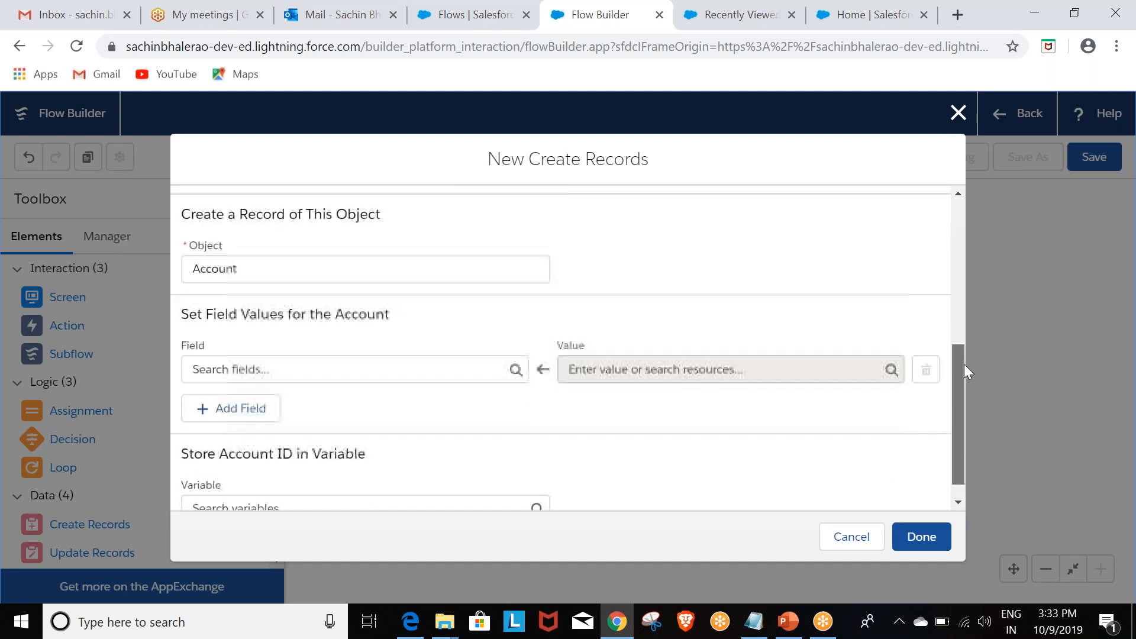
{"action": "left_click", "coordinate": [403, 375]}
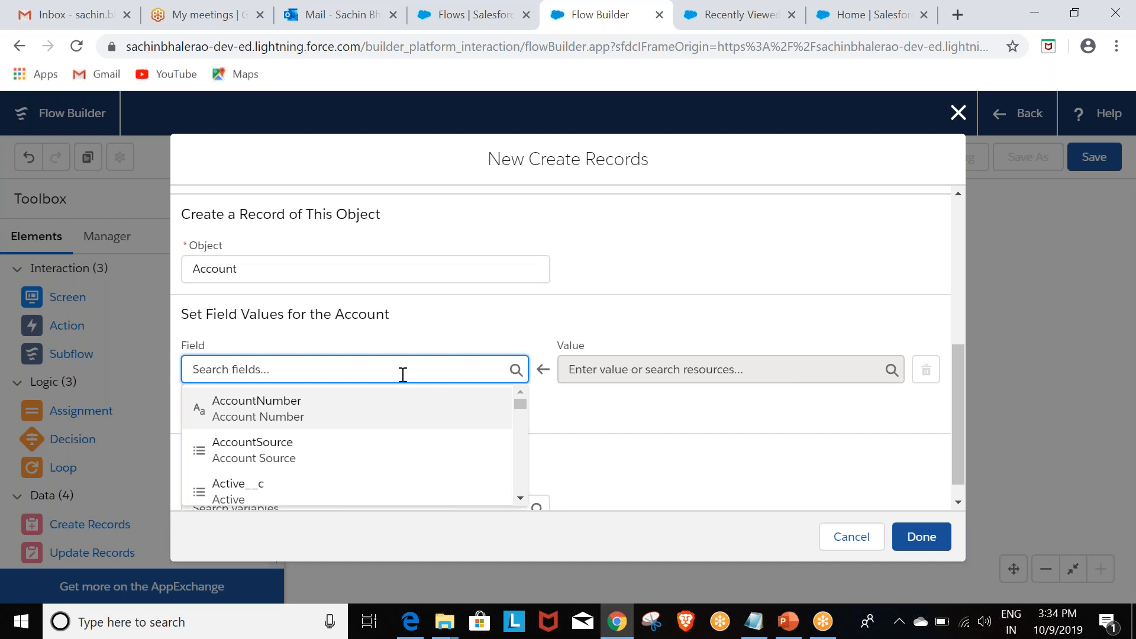
{"action": "type", "text": "Name"}
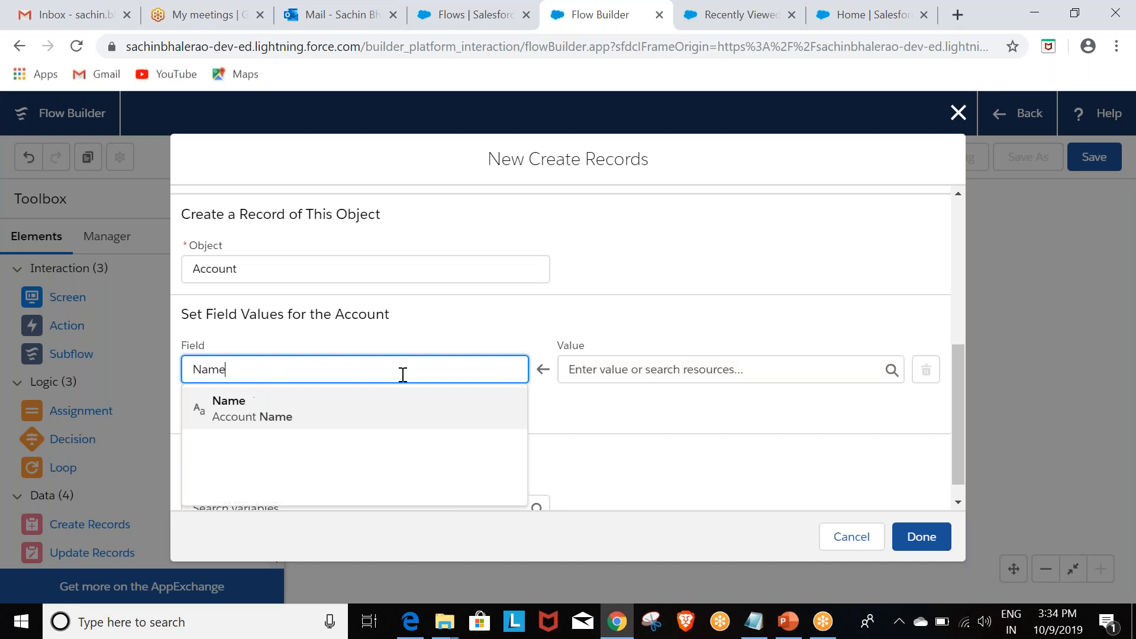
{"action": "left_click", "coordinate": [279, 414]}
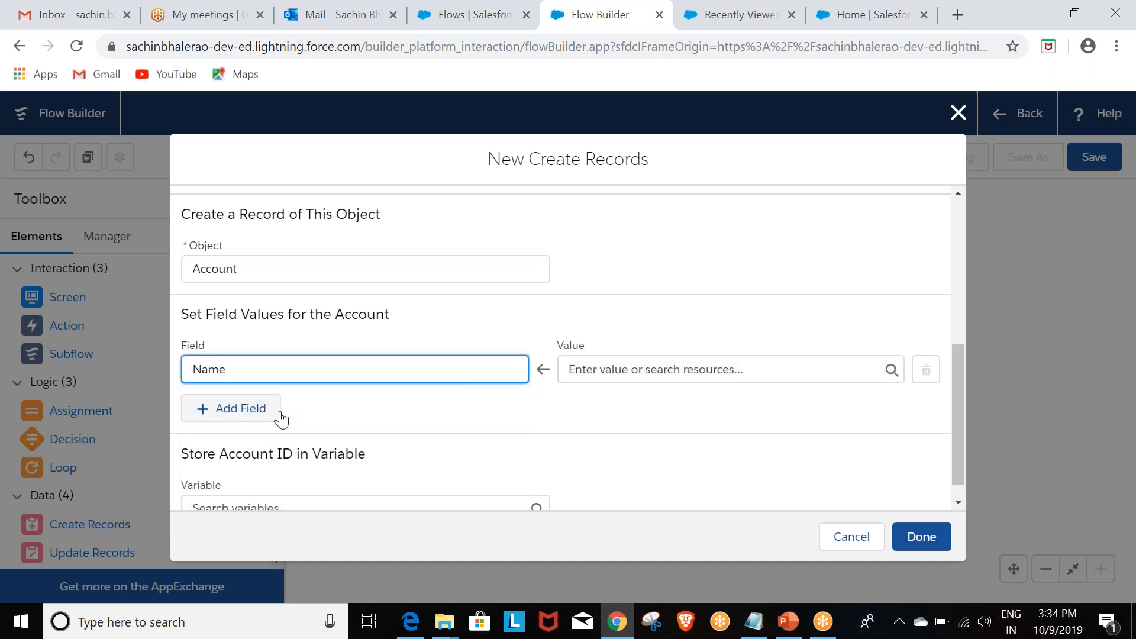
{"action": "left_click", "coordinate": [781, 374]}
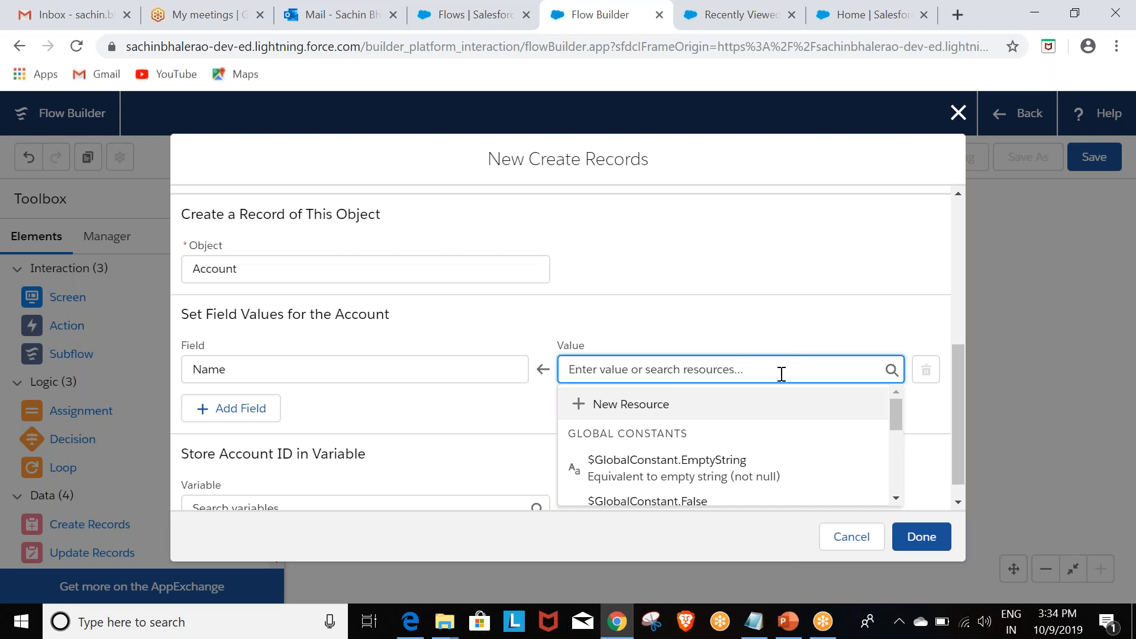
{"action": "type", "text": "Name"}
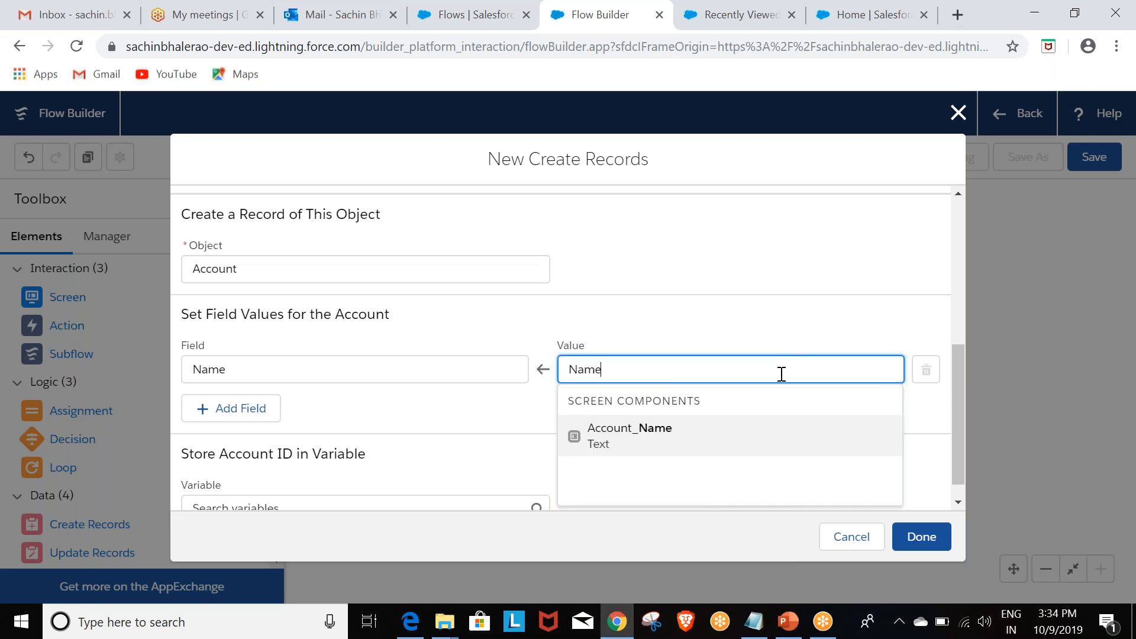
{"action": "left_click", "coordinate": [655, 436]}
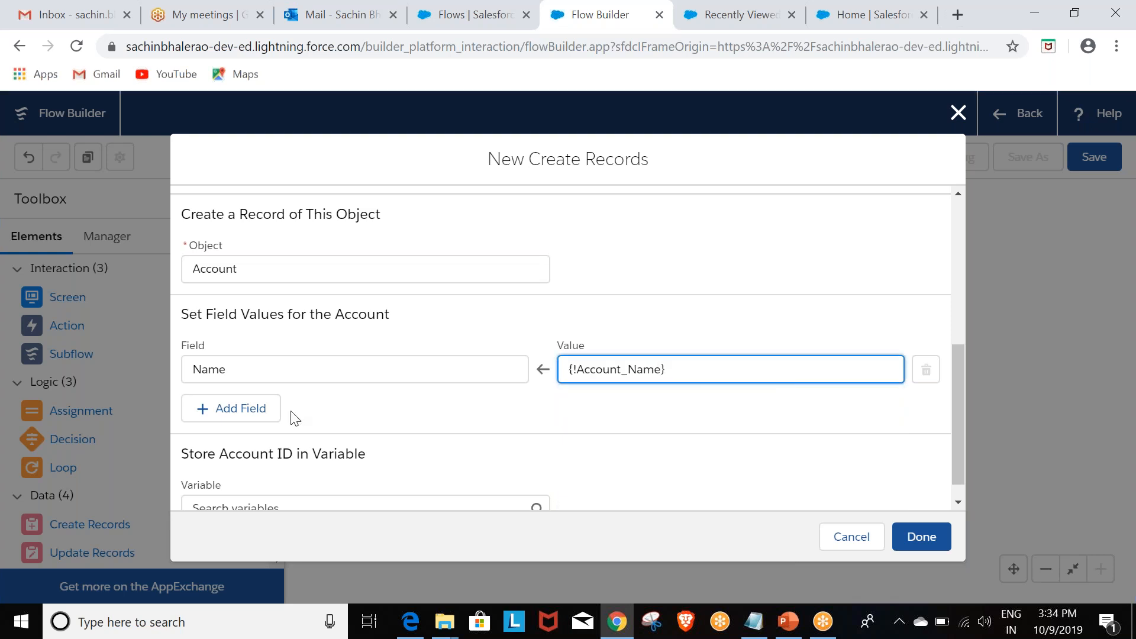
Step: Add a second field mapping from the Account's Phone field to the Phone_Number screen component and finish the Create Records element
{"action": "left_click", "coordinate": [217, 412]}
{"action": "left_click", "coordinate": [282, 426]}
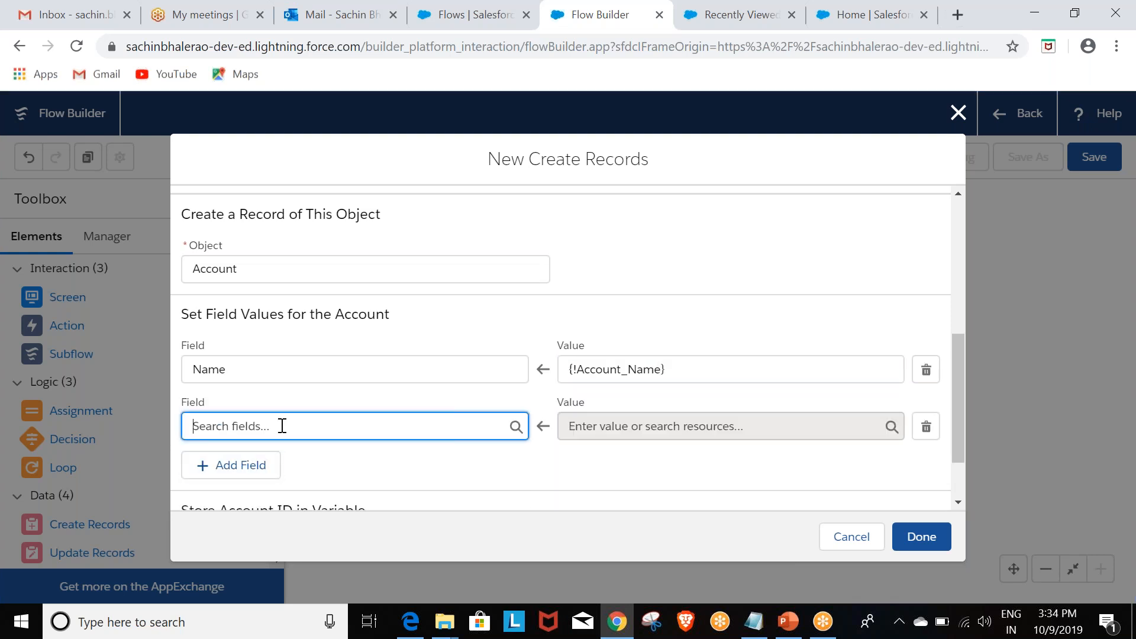
{"action": "type", "text": "Phone"}
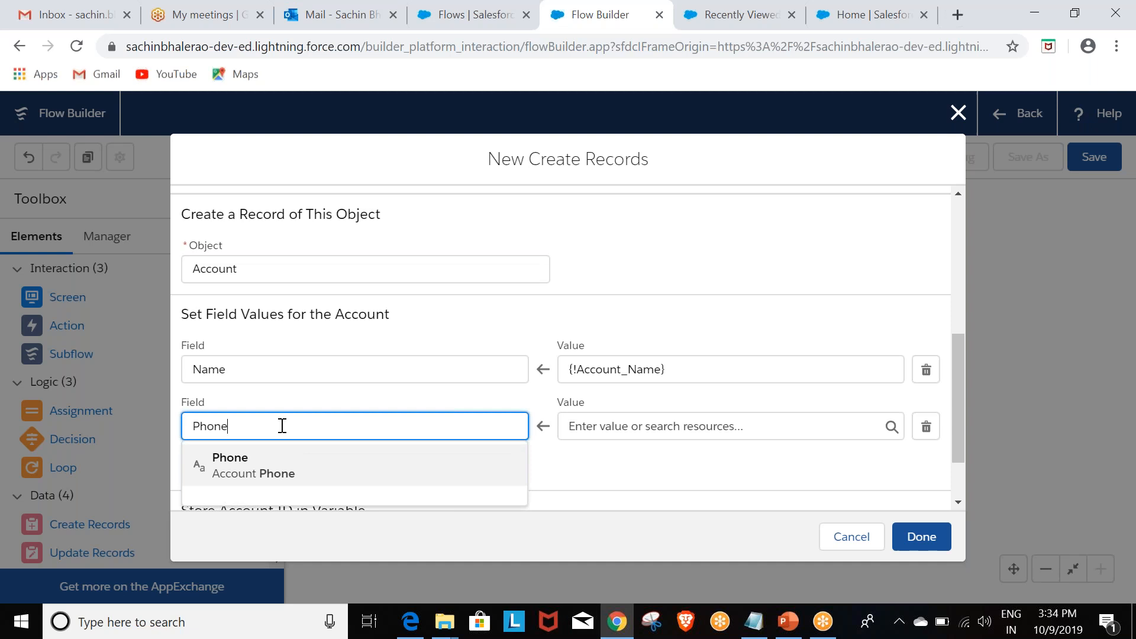
{"action": "left_click", "coordinate": [274, 467]}
{"action": "left_click", "coordinate": [772, 427]}
{"action": "type", "text": "phone"}
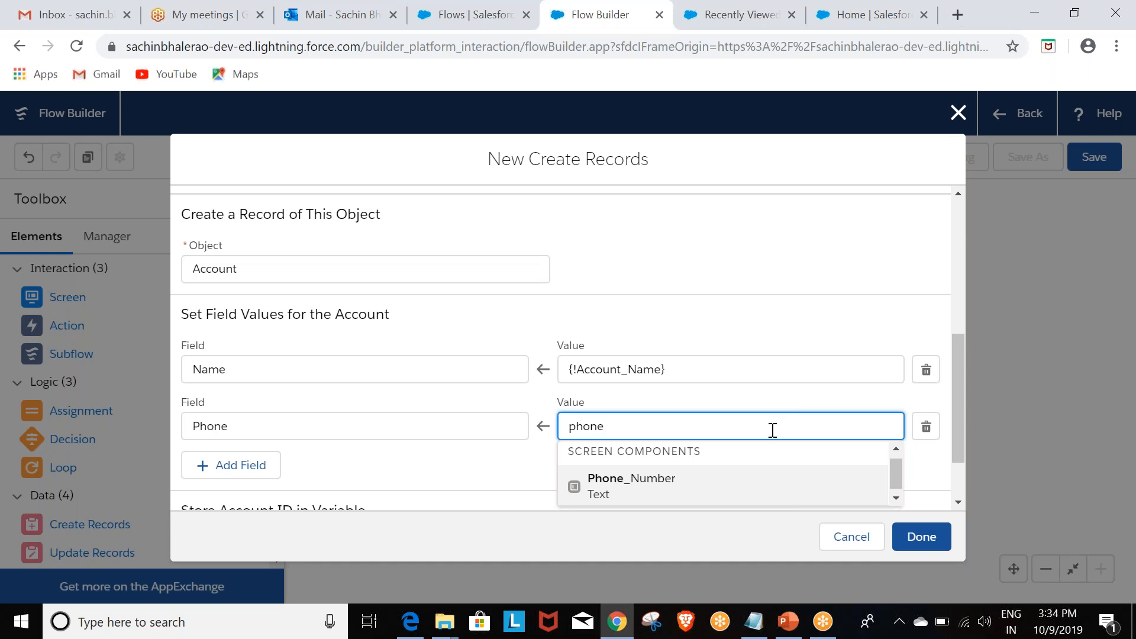
{"action": "left_click", "coordinate": [679, 483]}
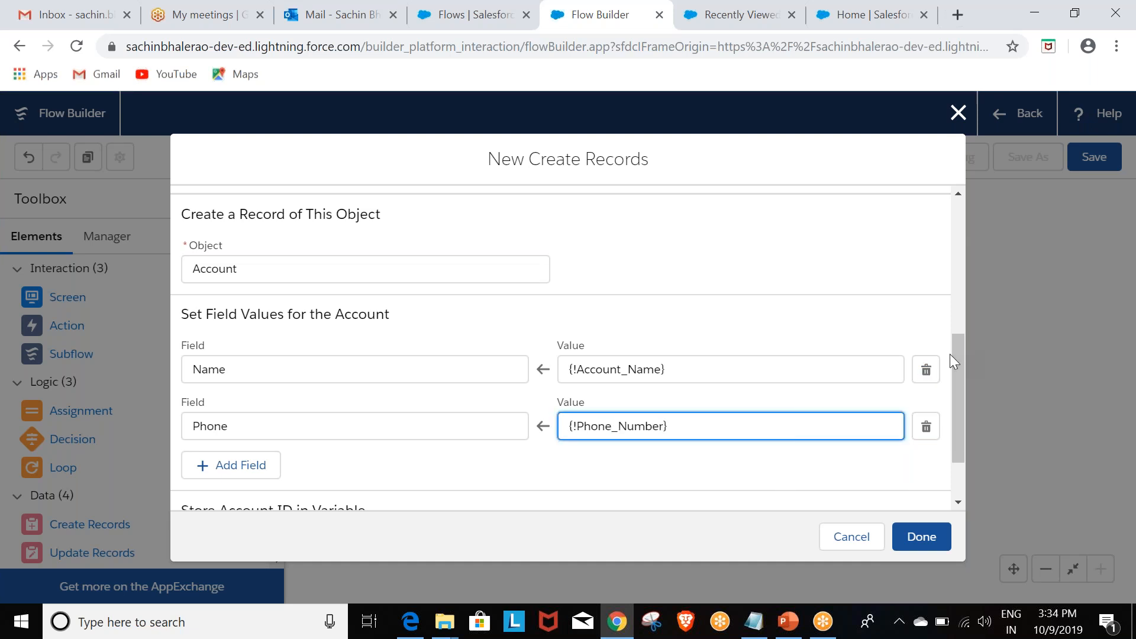
{"action": "left_click_drag", "start_coordinate": [956, 357], "coordinate": [957, 393]}
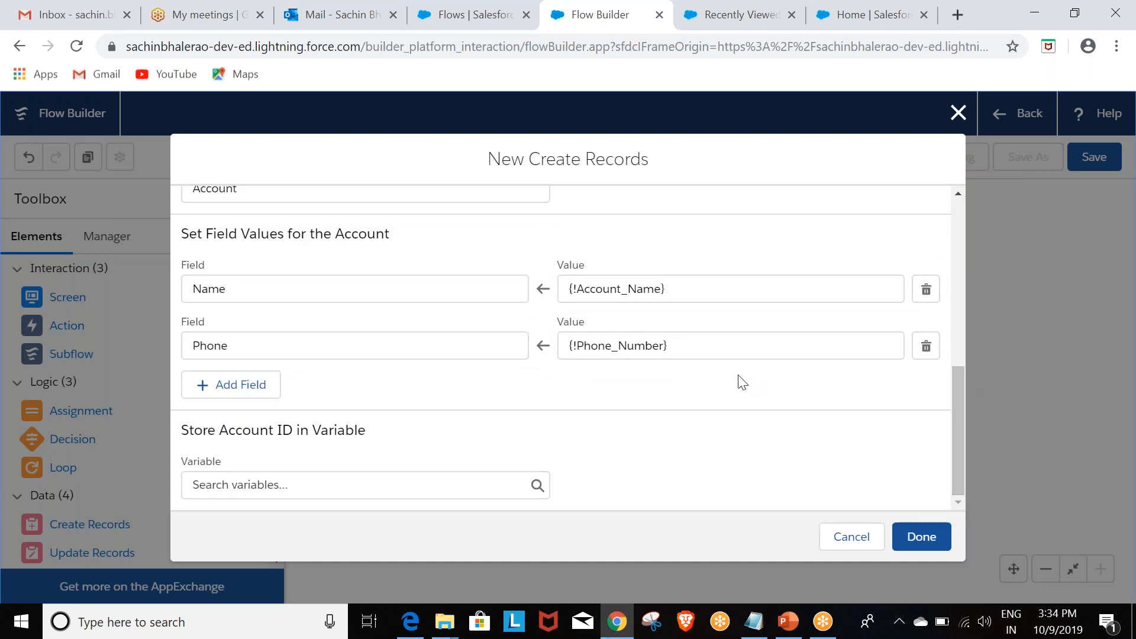
{"action": "left_click", "coordinate": [915, 543]}
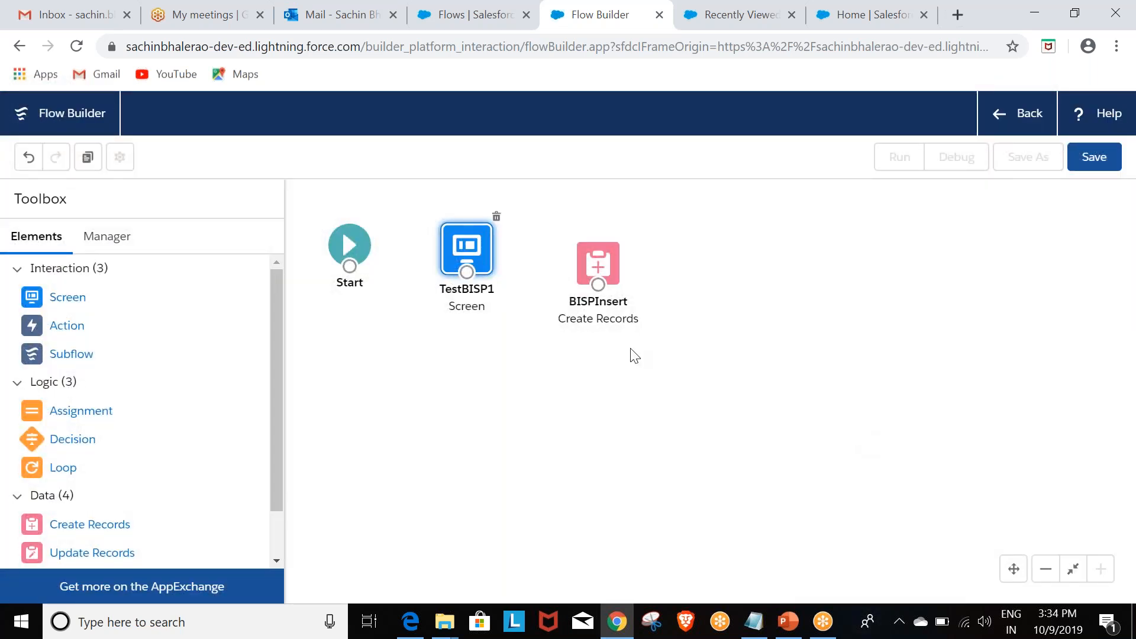
Step: Align BISPInsert with the other elements and connect Start to the TestBISP1 screen and the screen to BISPInsert
{"action": "left_click_drag", "start_coordinate": [606, 263], "coordinate": [607, 249]}
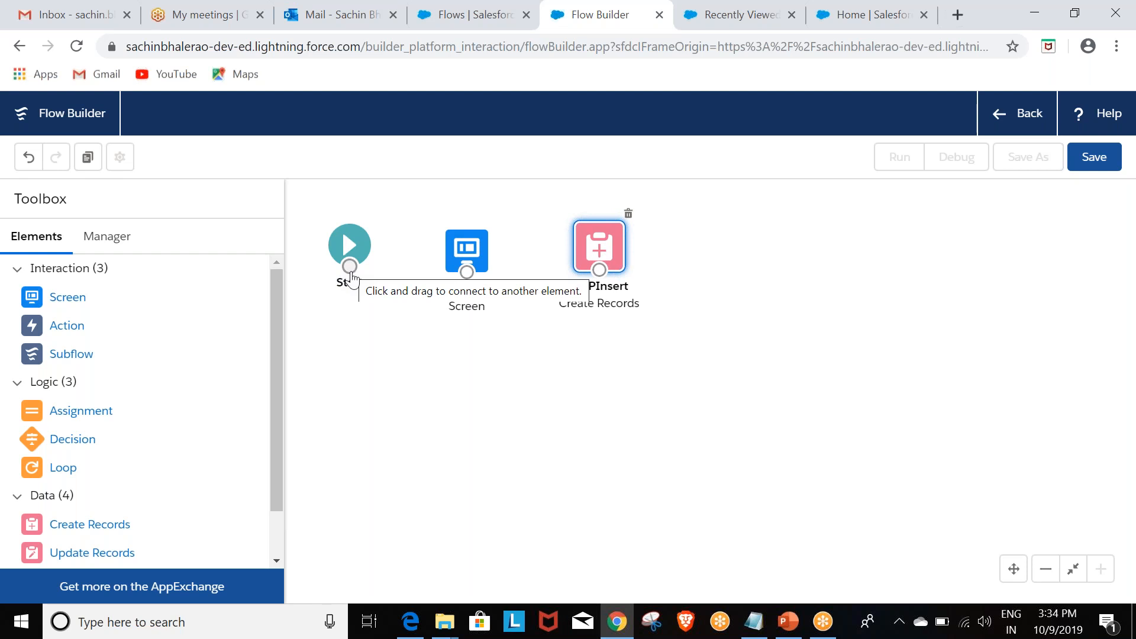
{"action": "left_click_drag", "start_coordinate": [350, 273], "coordinate": [597, 272]}
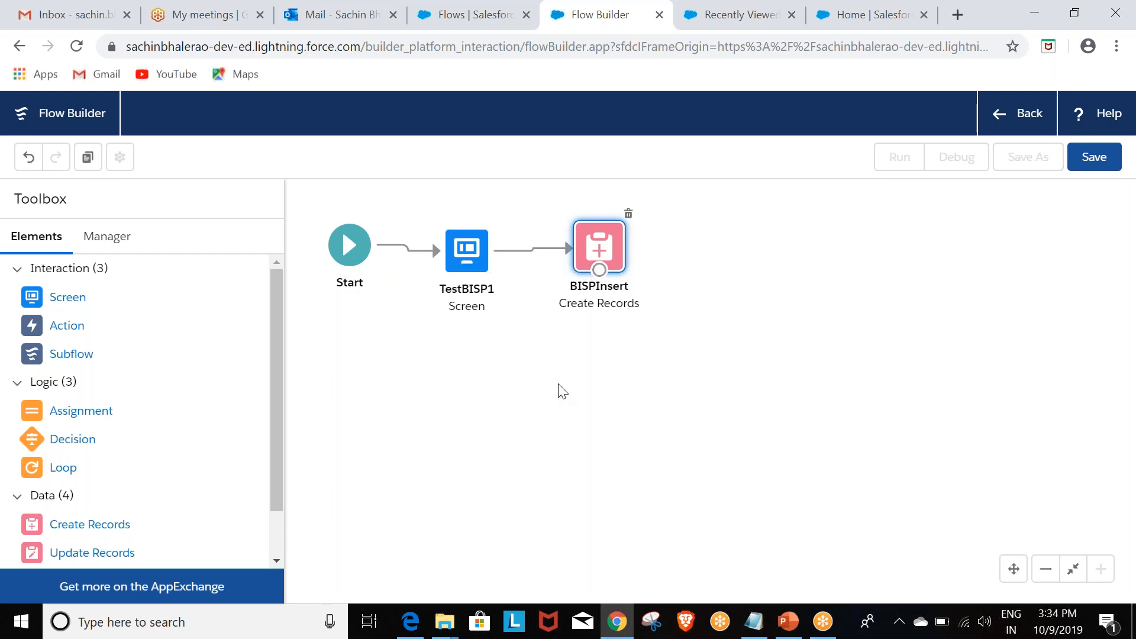
{"action": "left_click", "coordinate": [709, 329]}
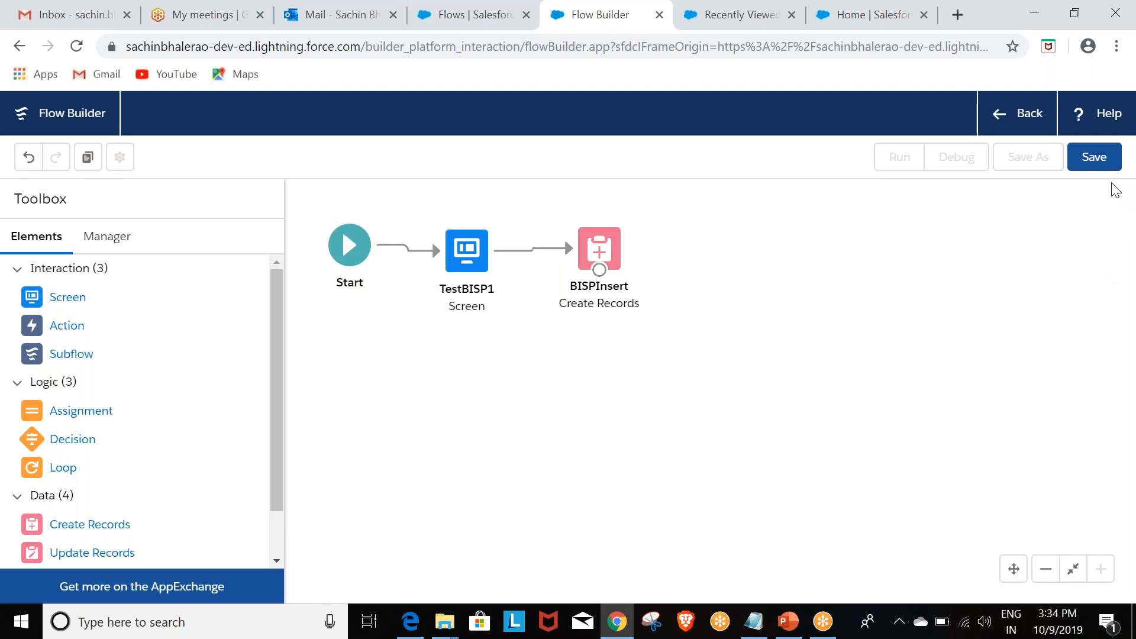
Step: Save the flow as a Screen Flow with the label and API name BISPFlow
{"action": "left_click", "coordinate": [1093, 157]}
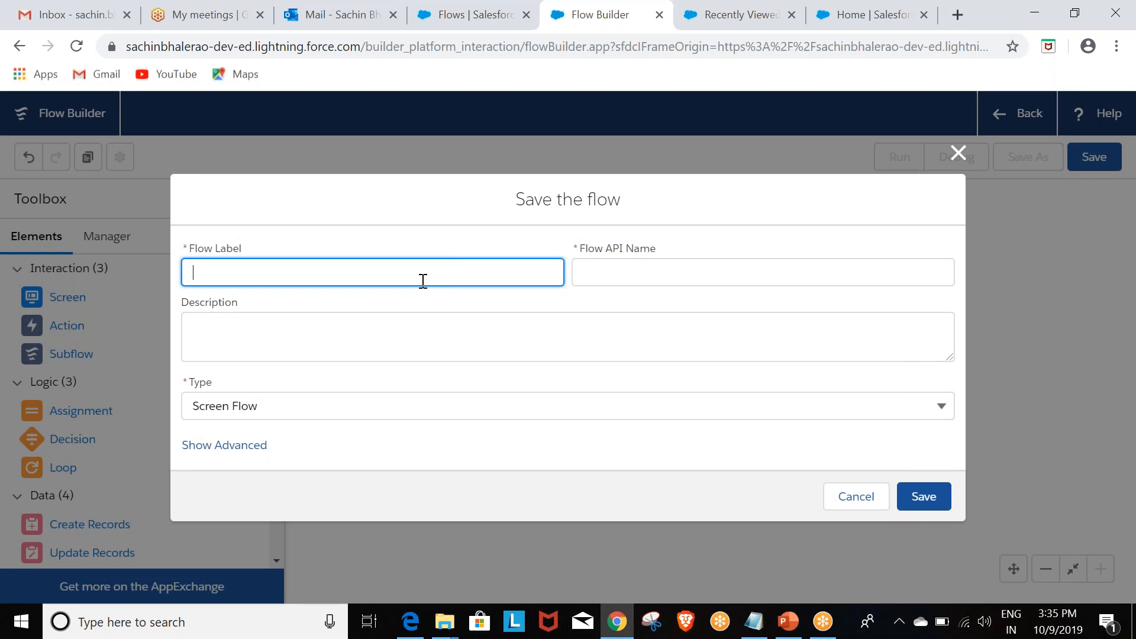
{"action": "type", "text": "BISPFlow"}
{"action": "key", "text": "Tab"}
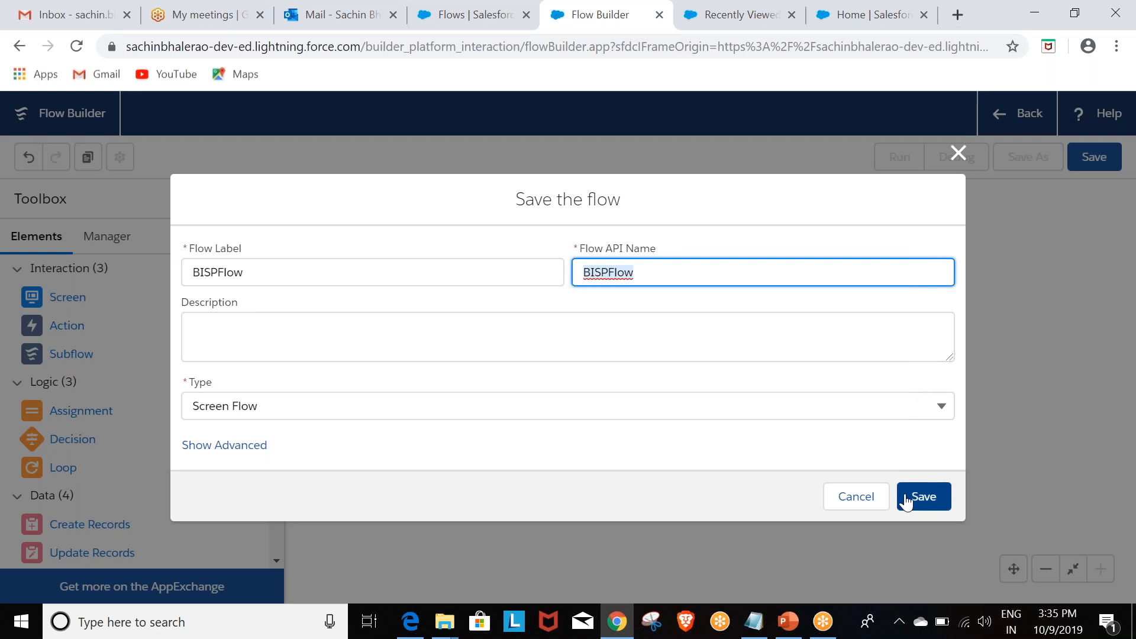
{"action": "left_click", "coordinate": [926, 498]}
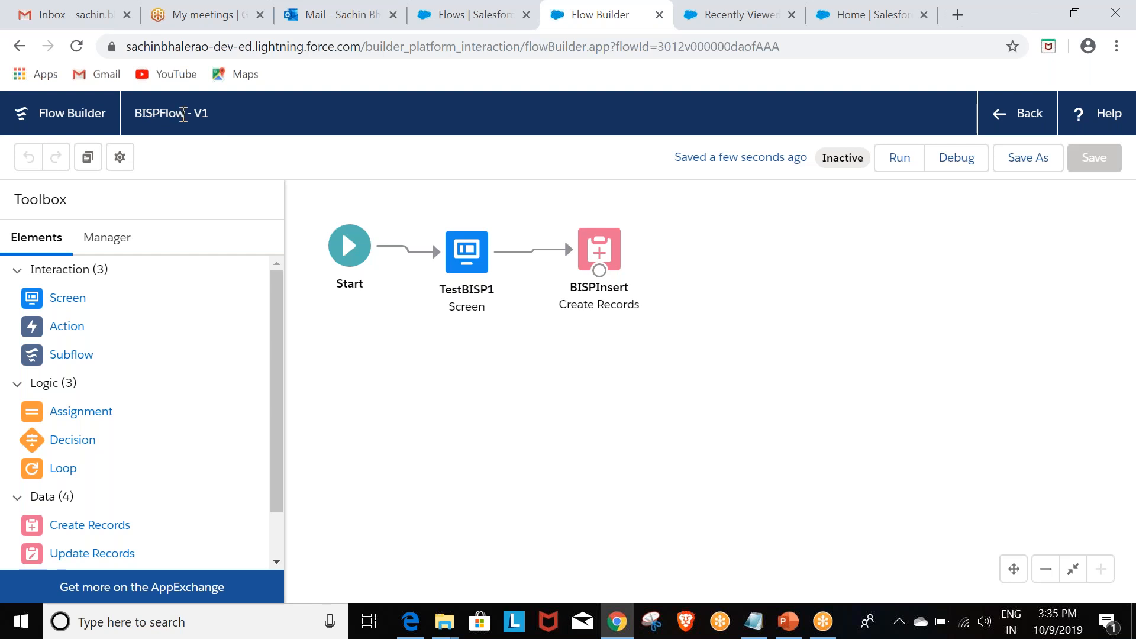
Step: Run the flow and submit its form with the account name TestBISP and a test phone number
{"action": "left_click", "coordinate": [899, 167]}
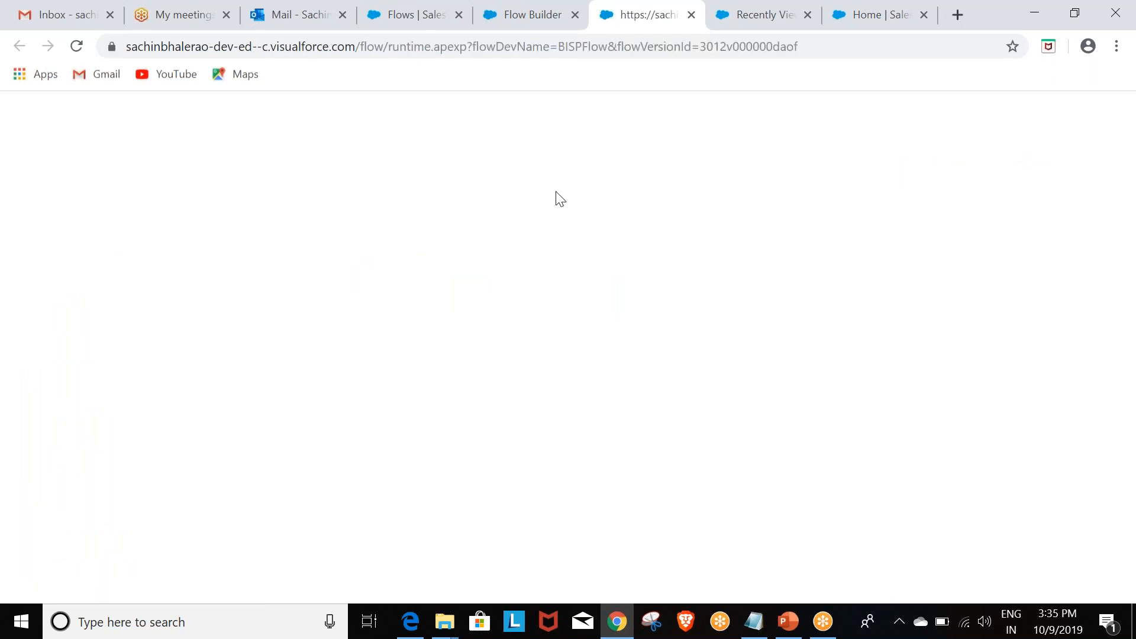
{"action": "left_click", "coordinate": [74, 193]}
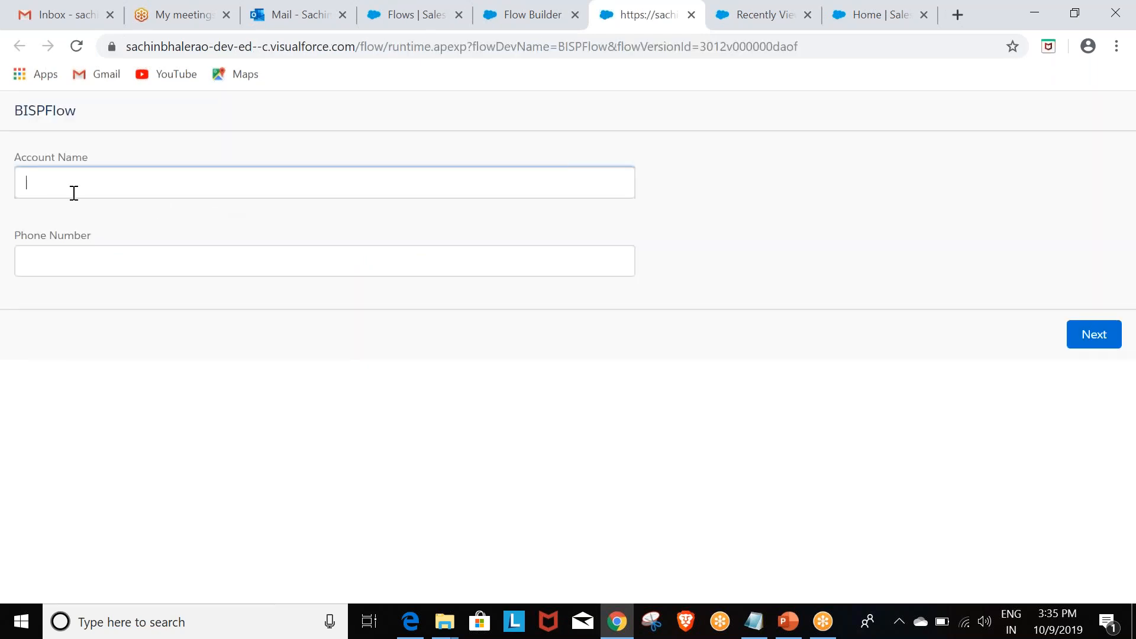
{"action": "type", "text": "TestBISP"}
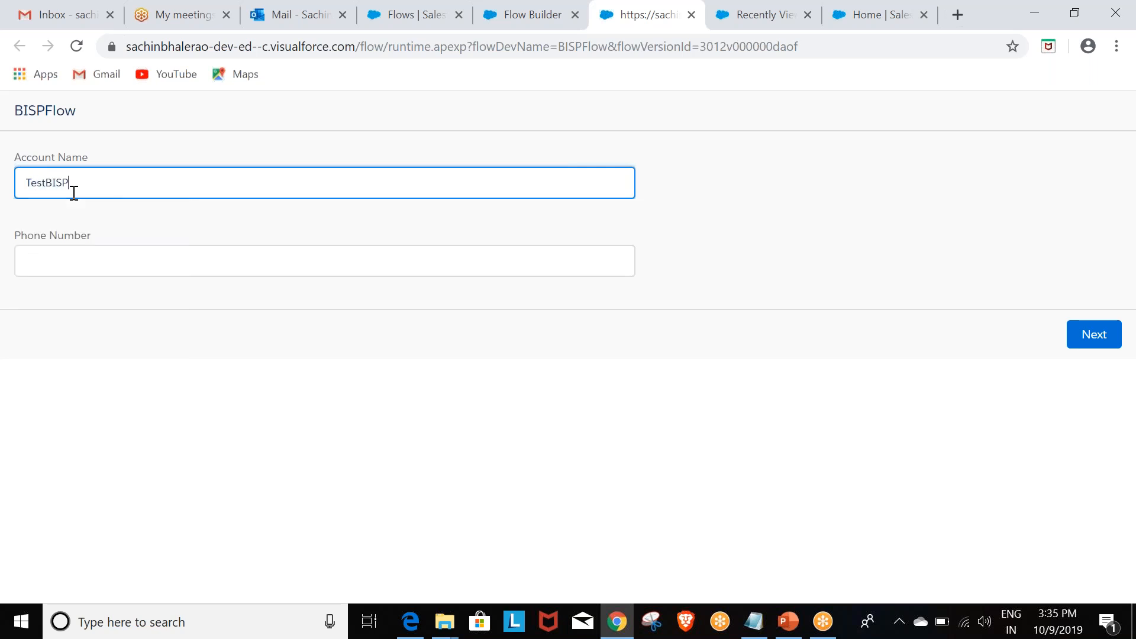
{"action": "key", "text": "Tab"}
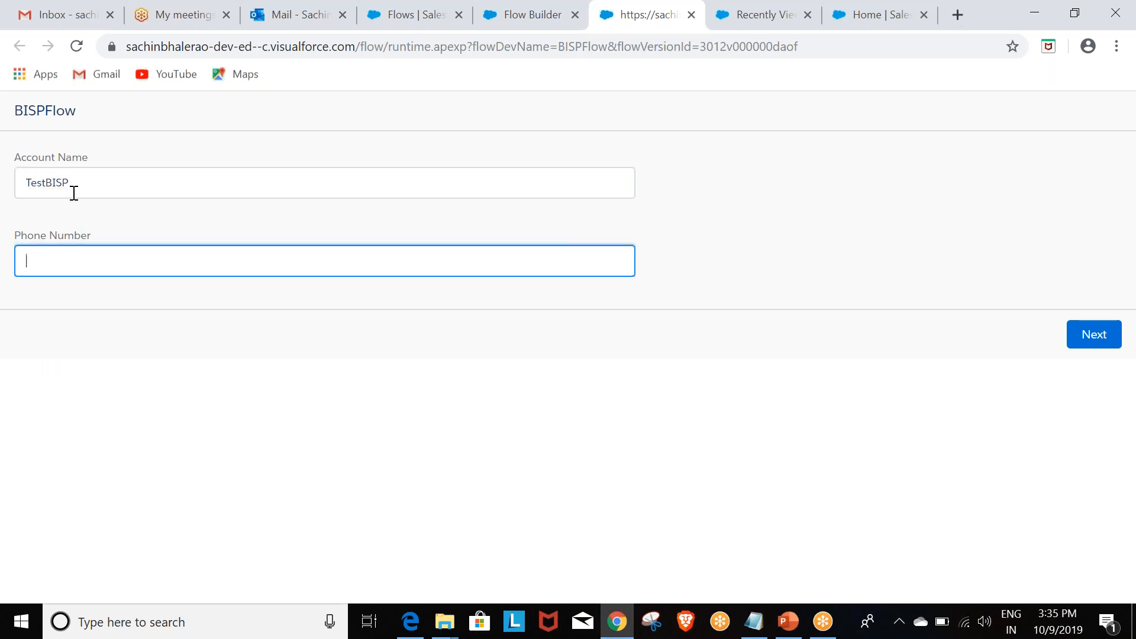
{"action": "type", "text": "1234567"}
{"action": "left_click", "coordinate": [1079, 338]}
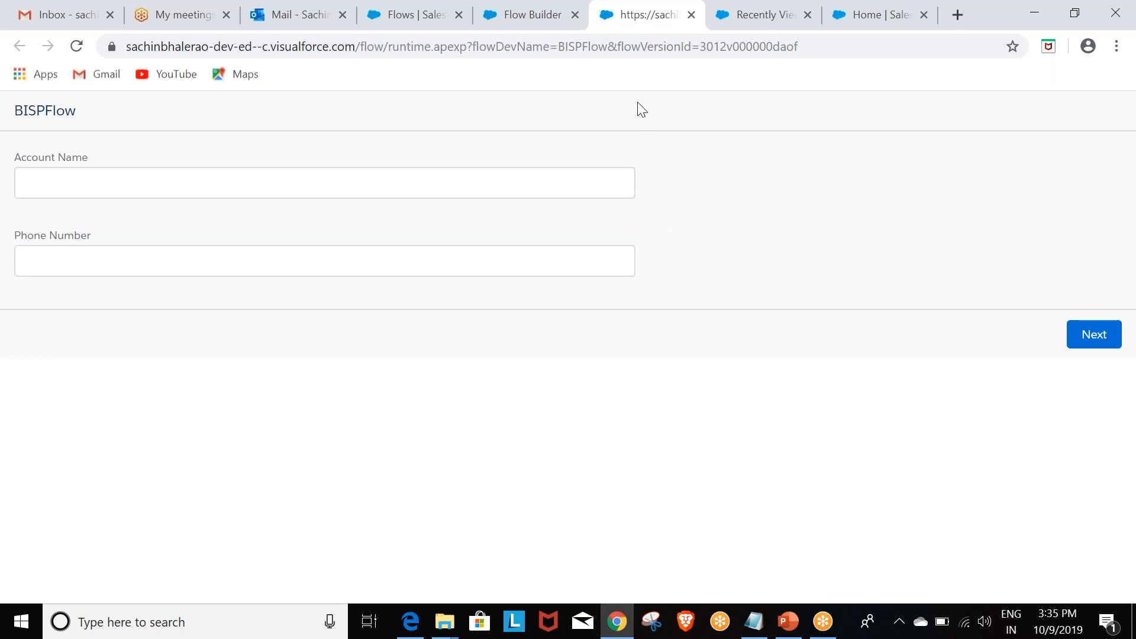
Step: Check the recently viewed Accounts list for the new record's name and phone, and return to the flow canvas
{"action": "left_click", "coordinate": [748, 17]}
{"action": "left_click", "coordinate": [683, 158]}
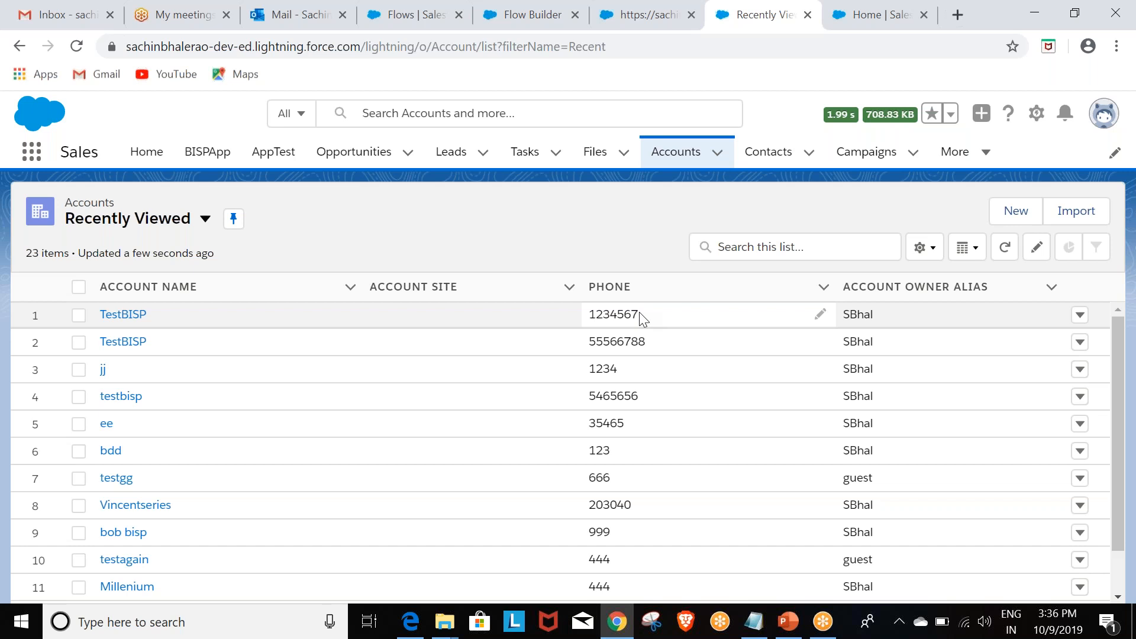
{"action": "left_click", "coordinate": [633, 18]}
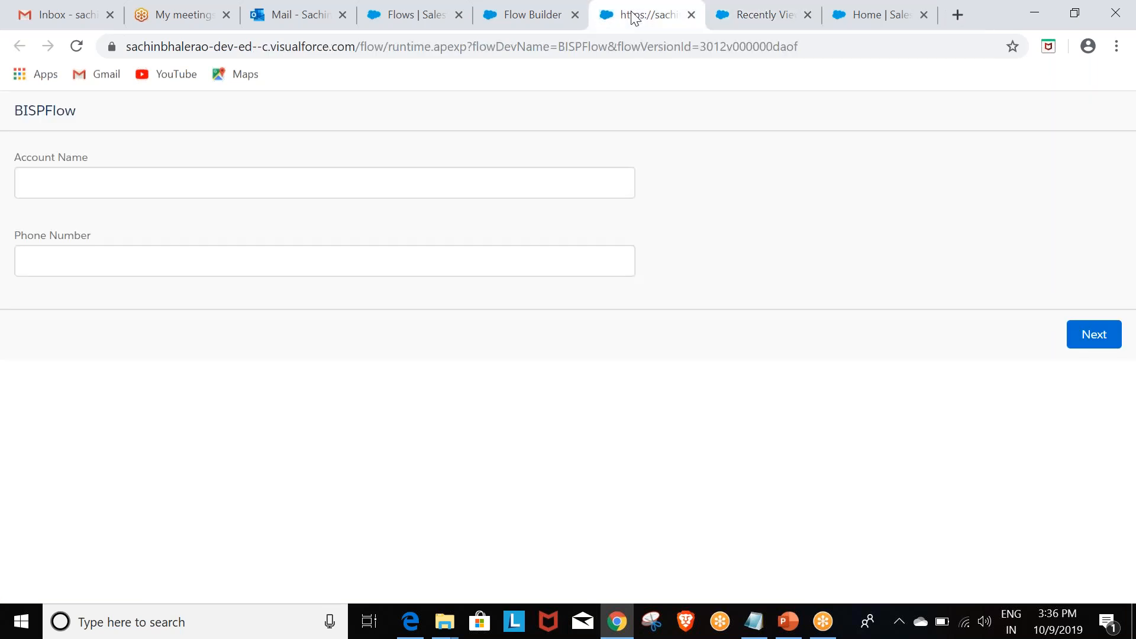
{"action": "left_click", "coordinate": [520, 18]}
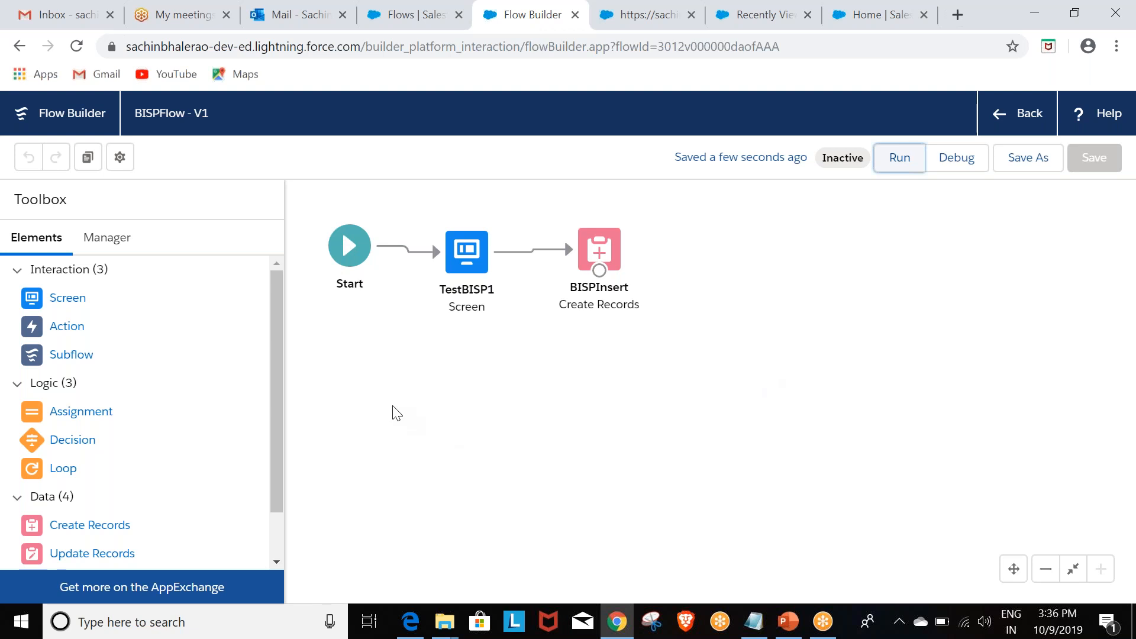
Step: Switch to the Lightning Flow Builder presentation in PowerPoint and go to the closing Thank You slide
{"action": "left_click", "coordinate": [824, 624]}
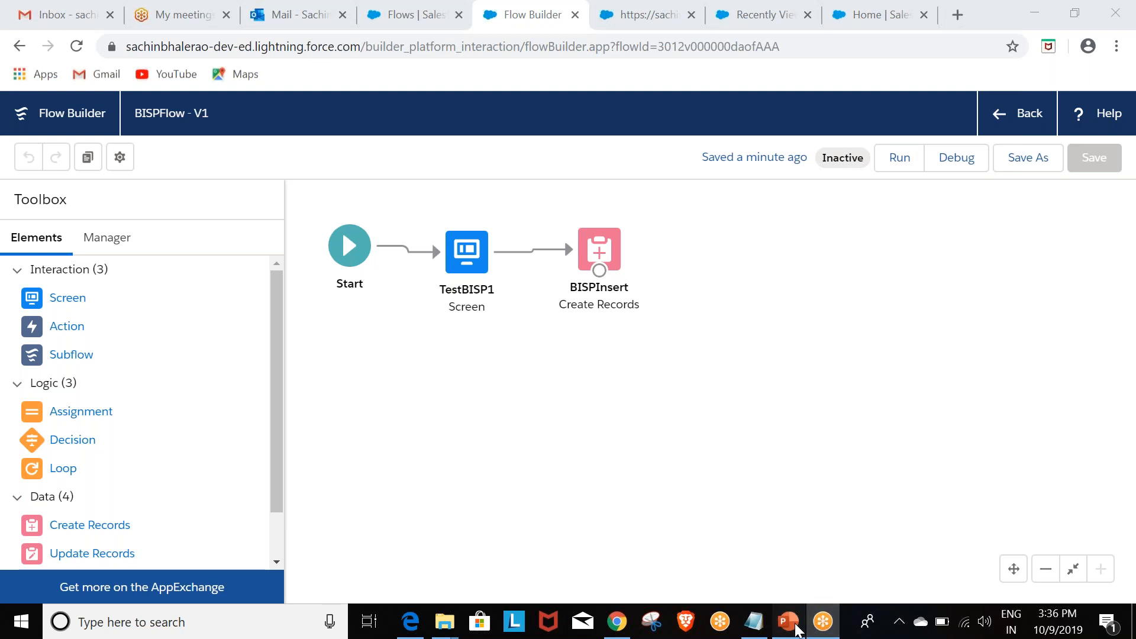
{"action": "left_click", "coordinate": [796, 628]}
{"action": "scroll", "coordinate": [373, 339], "scroll_direction": "down", "scroll_amount": 1}
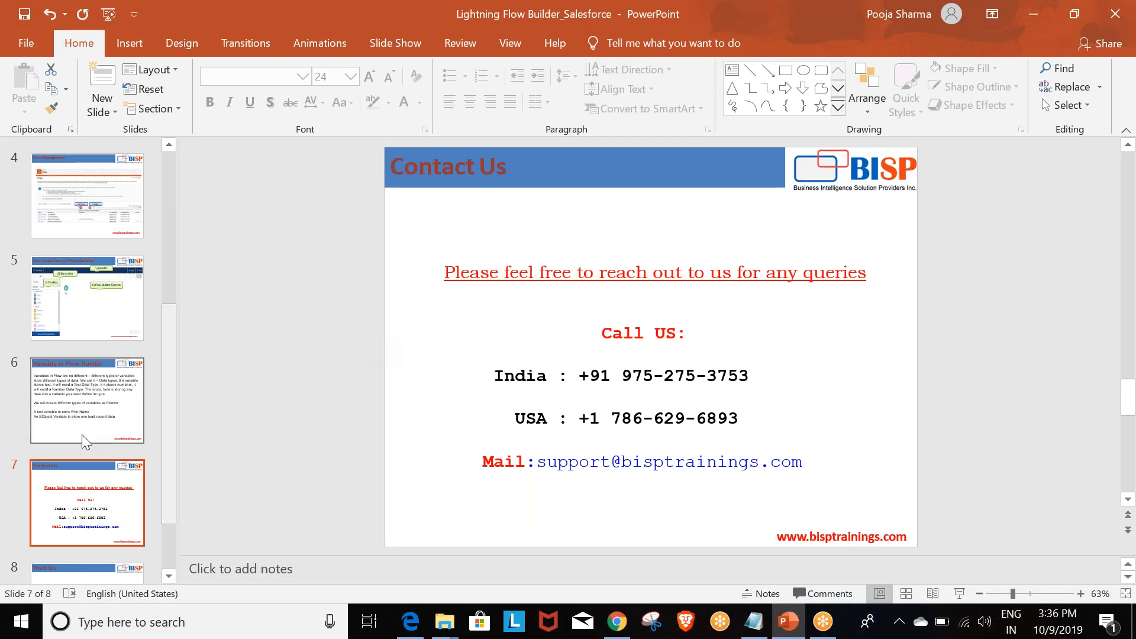
{"action": "key", "text": "Down"}
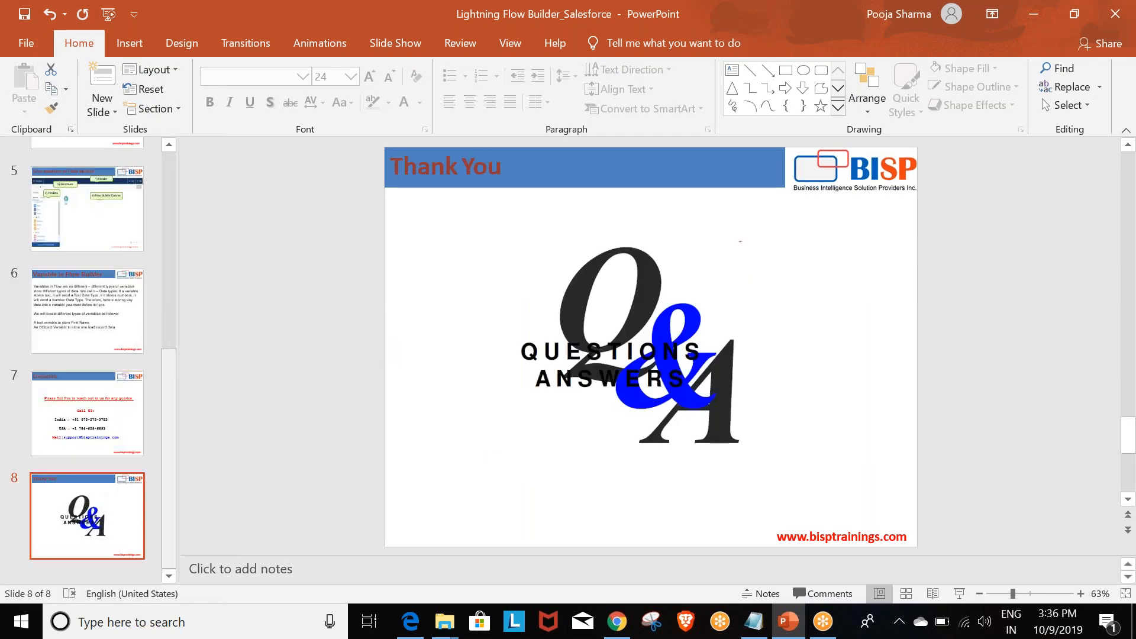